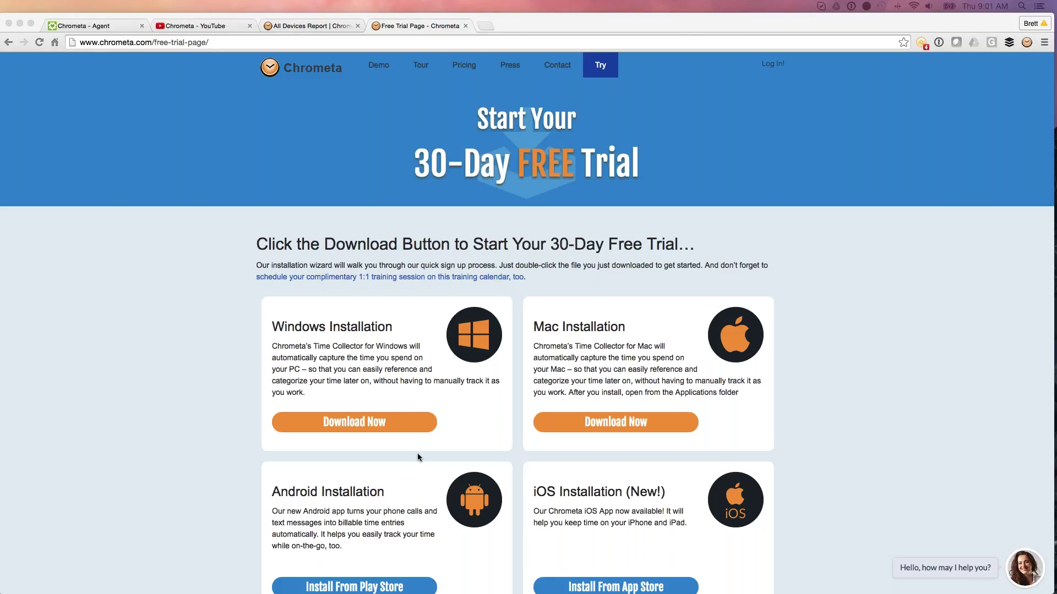
Step: Scroll the free-trial page down to the Windows, Mac, Android and iOS install cards and video overview
{"action": "scroll", "coordinate": [417, 454], "scroll_direction": "down", "scroll_amount": 1}
{"action": "scroll", "coordinate": [418, 456], "scroll_direction": "down", "scroll_amount": 5}
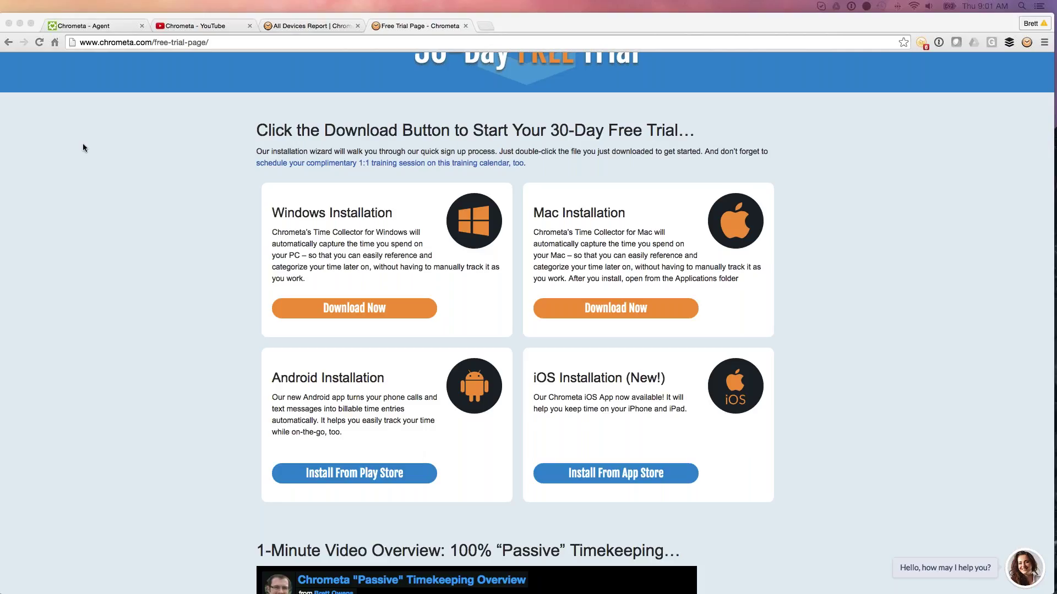
Step: Copy the free-trial page's URL from the address bar and switch toward the All Devices Report tab
{"action": "mouse_move", "coordinate": [220, 3]}
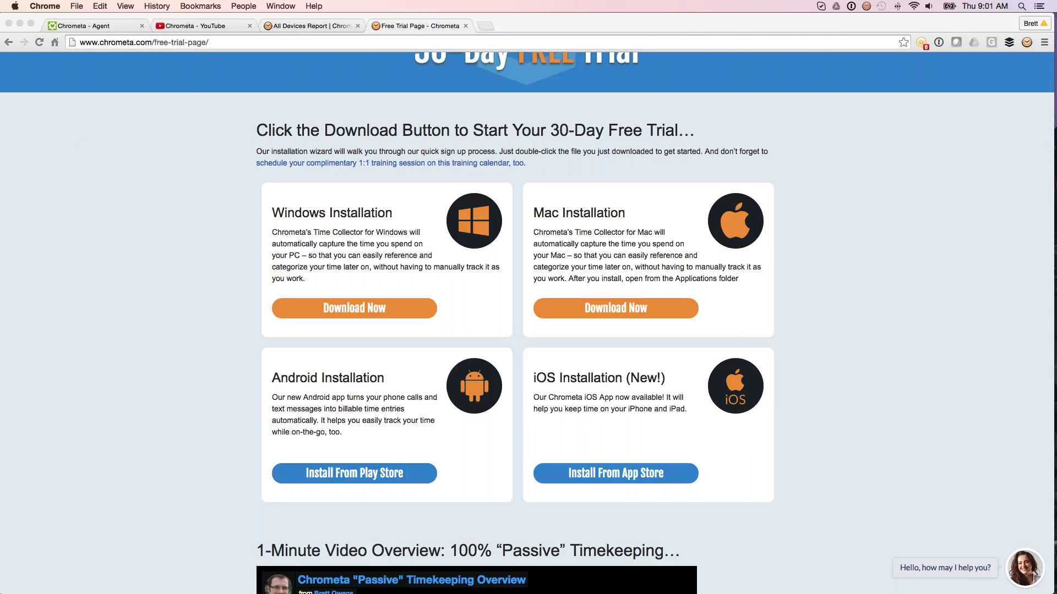
{"action": "key", "text": "super+l"}
{"action": "key", "text": "super+c"}
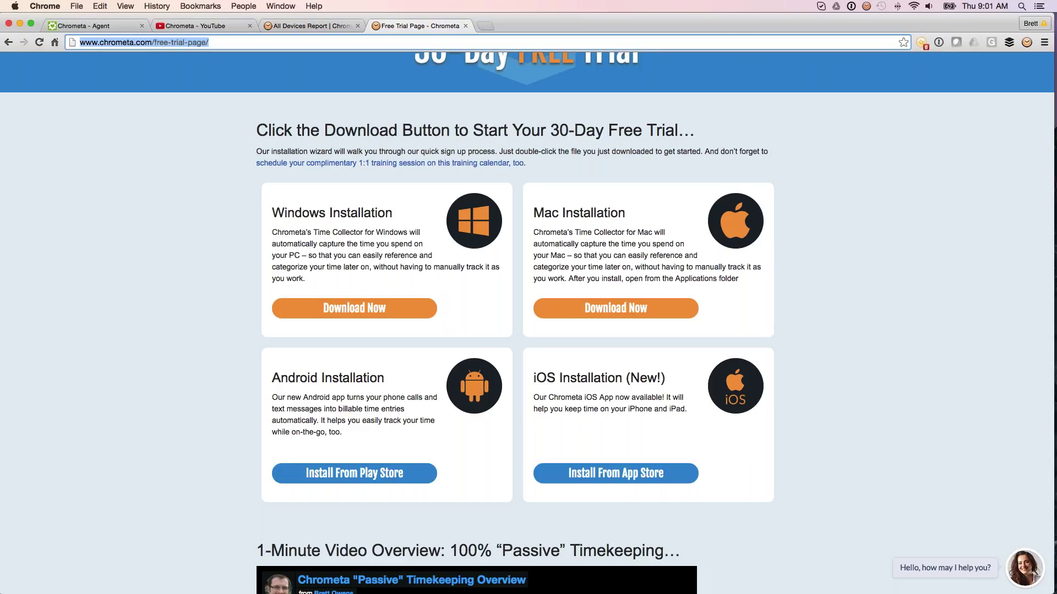
{"action": "key", "text": "super+Tab"}
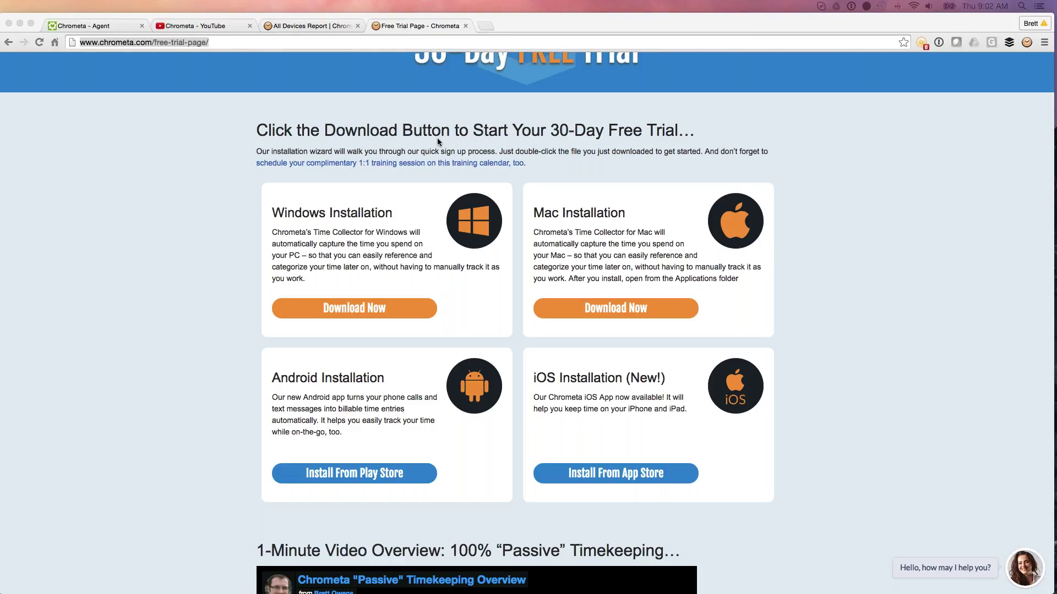
Step: On the All Devices Report tab, view the June 30, 2016 Timeline of timestamped activities
{"action": "left_click", "coordinate": [347, 25]}
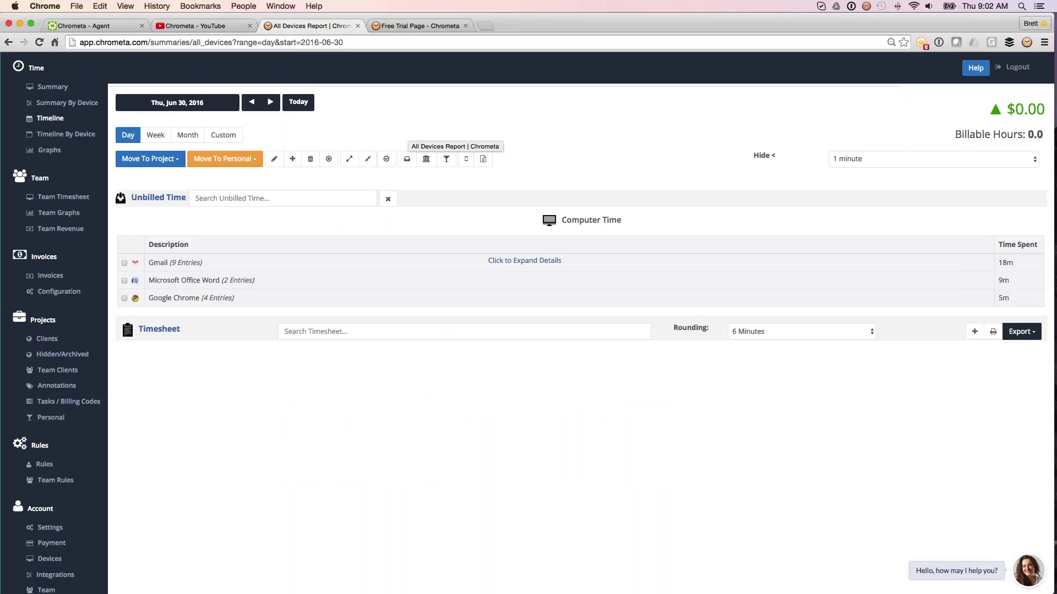
{"action": "left_click", "coordinate": [65, 117]}
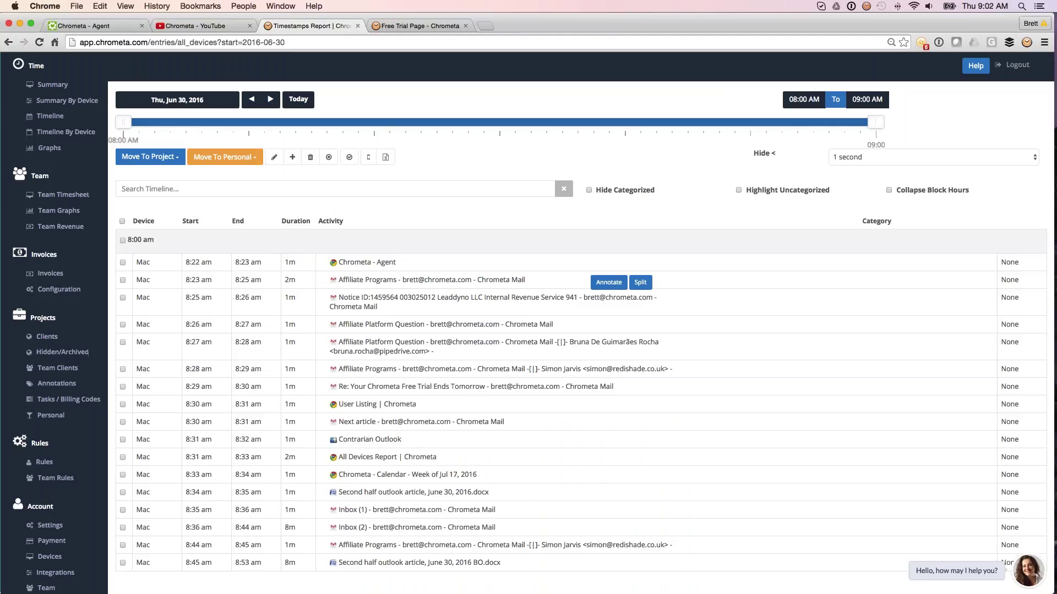
{"action": "scroll", "coordinate": [581, 331], "scroll_direction": "down", "scroll_amount": 1}
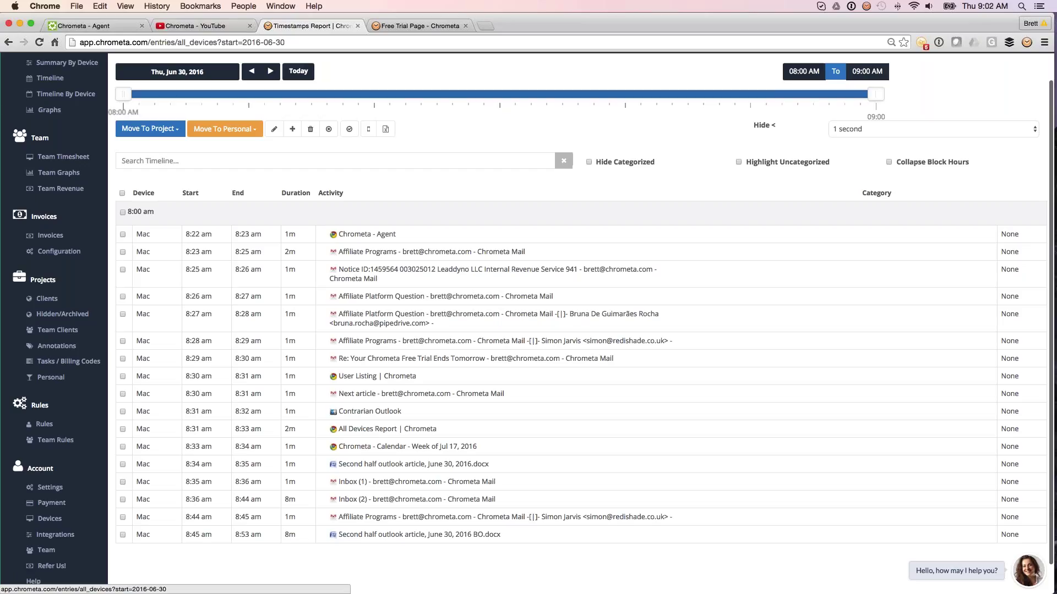
{"action": "scroll", "coordinate": [42, 80], "scroll_direction": "up", "scroll_amount": 1}
Step: Back on the June 30 Summary, expand Gmail's nine entries and tick the Affiliate Programs email
{"action": "left_click", "coordinate": [44, 82]}
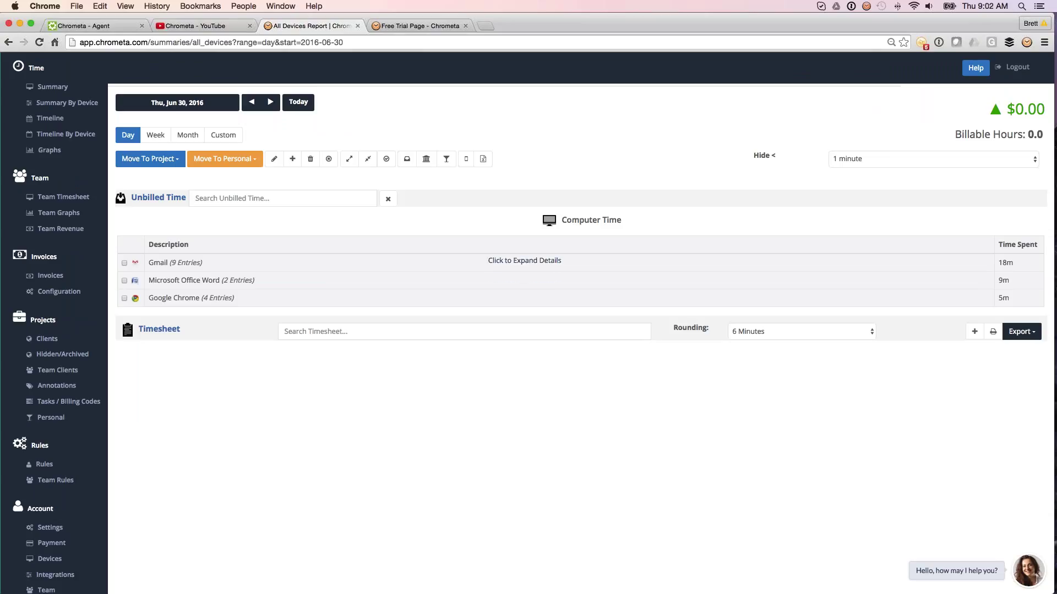
{"action": "left_click", "coordinate": [543, 263]}
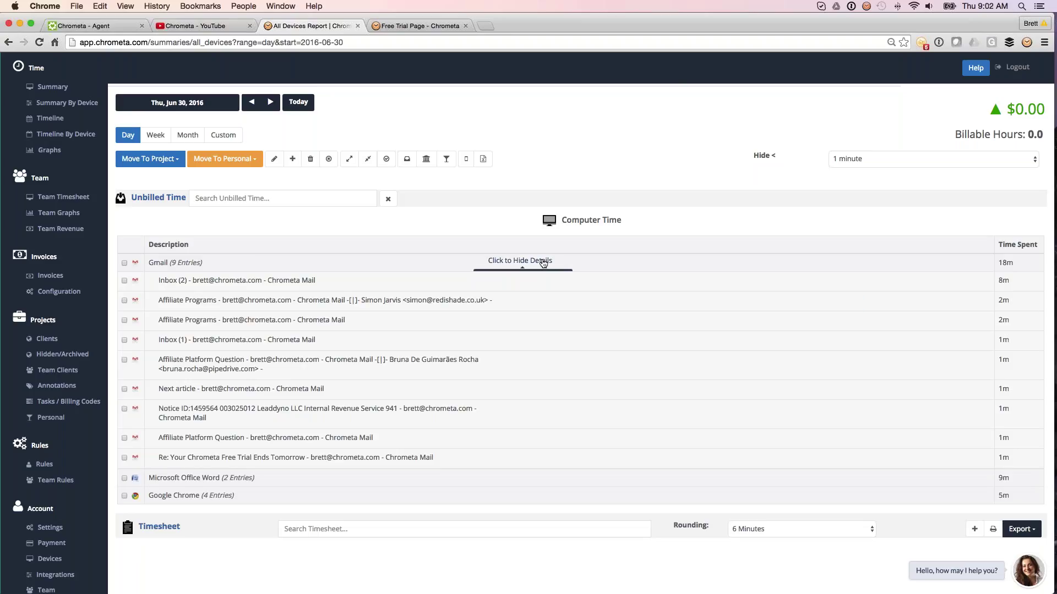
{"action": "left_click", "coordinate": [124, 301]}
{"action": "left_click", "coordinate": [159, 198]}
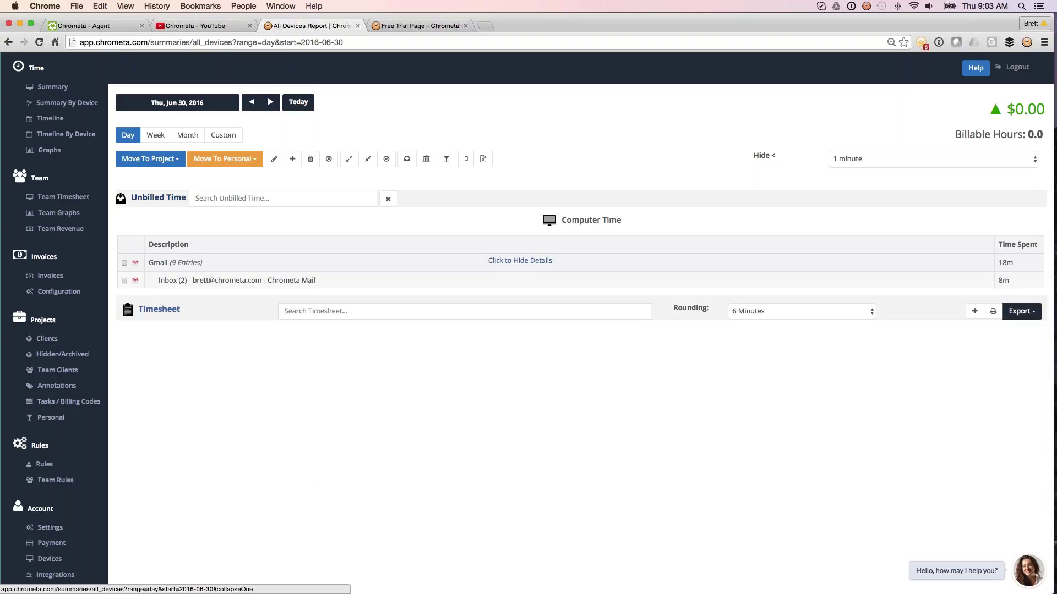
{"action": "left_click", "coordinate": [159, 198]}
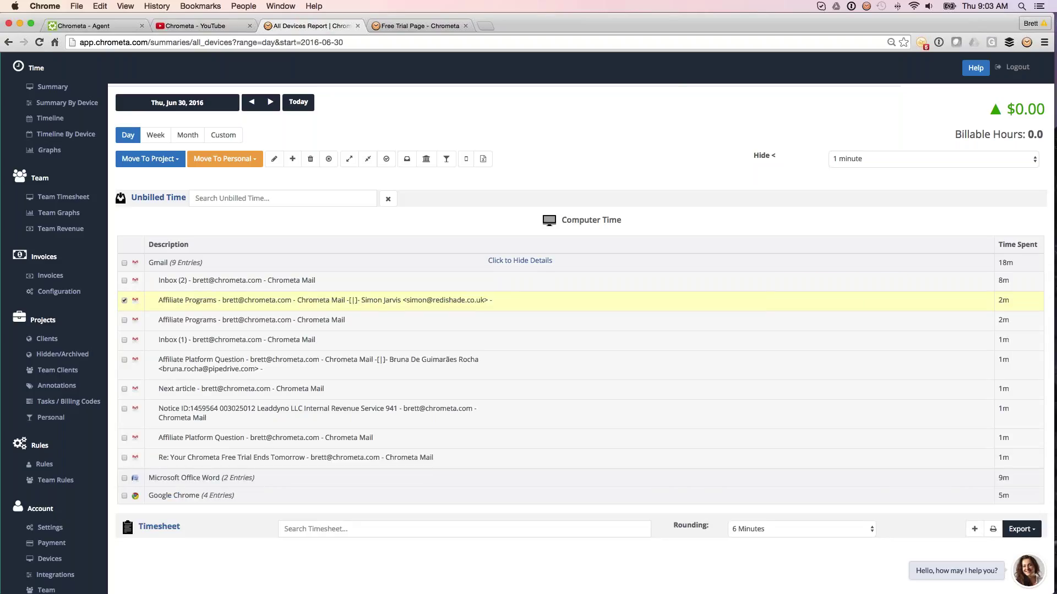
Step: Expand the Word and Google Chrome groups and tick the 8m BO.docx outlook article entry
{"action": "left_click", "coordinate": [532, 262]}
{"action": "left_click", "coordinate": [533, 280]}
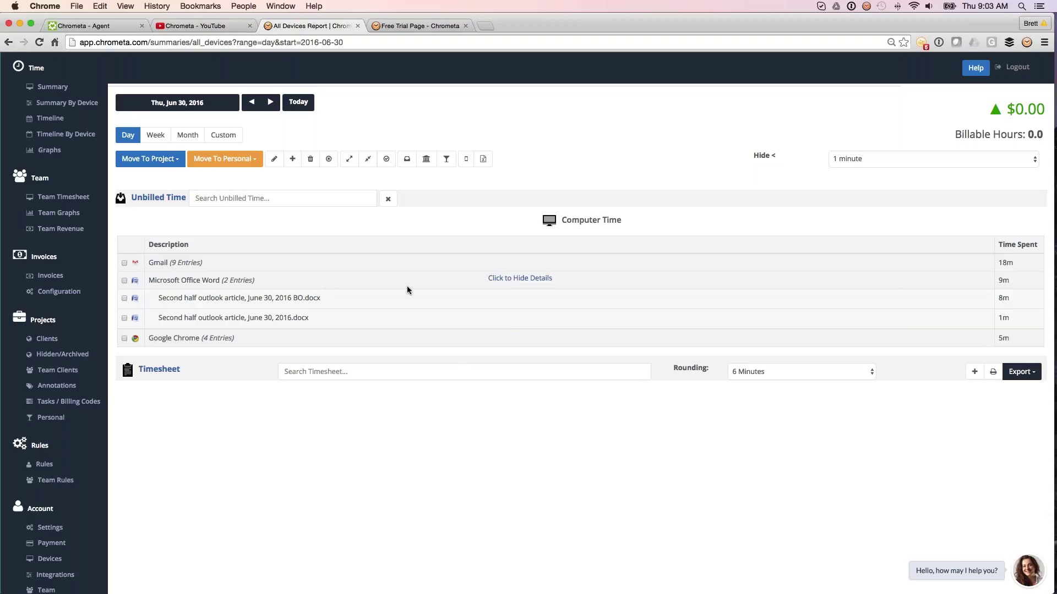
{"action": "mouse_move", "coordinate": [580, 300]}
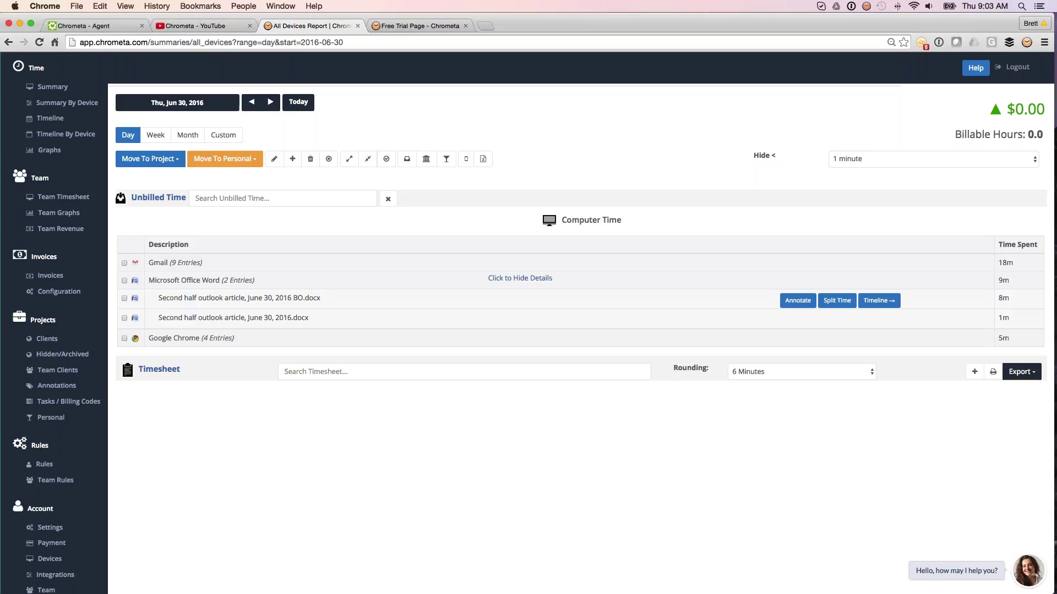
{"action": "left_click", "coordinate": [589, 338]}
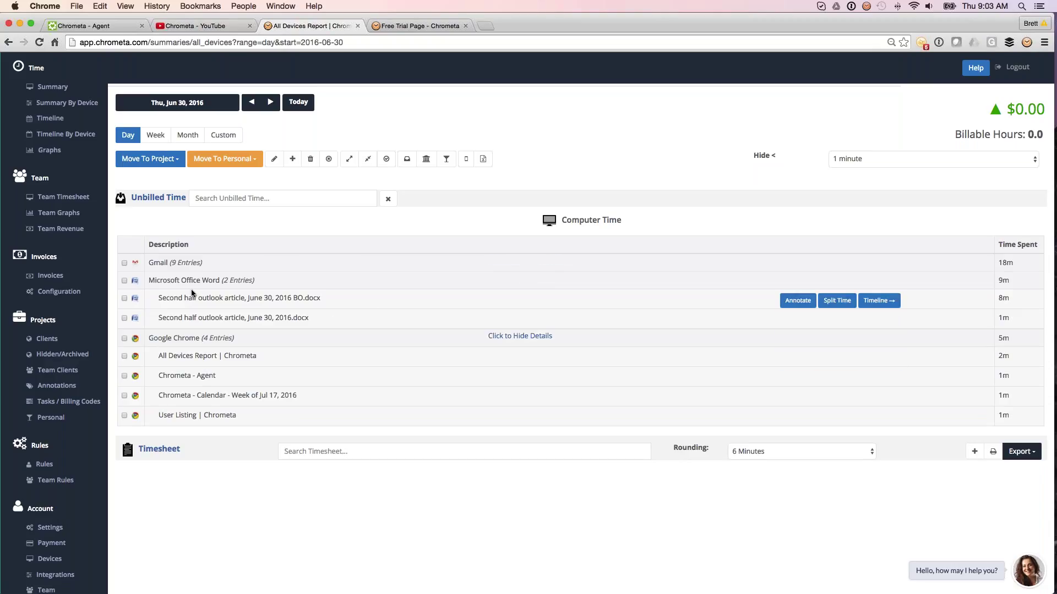
{"action": "left_click", "coordinate": [124, 299]}
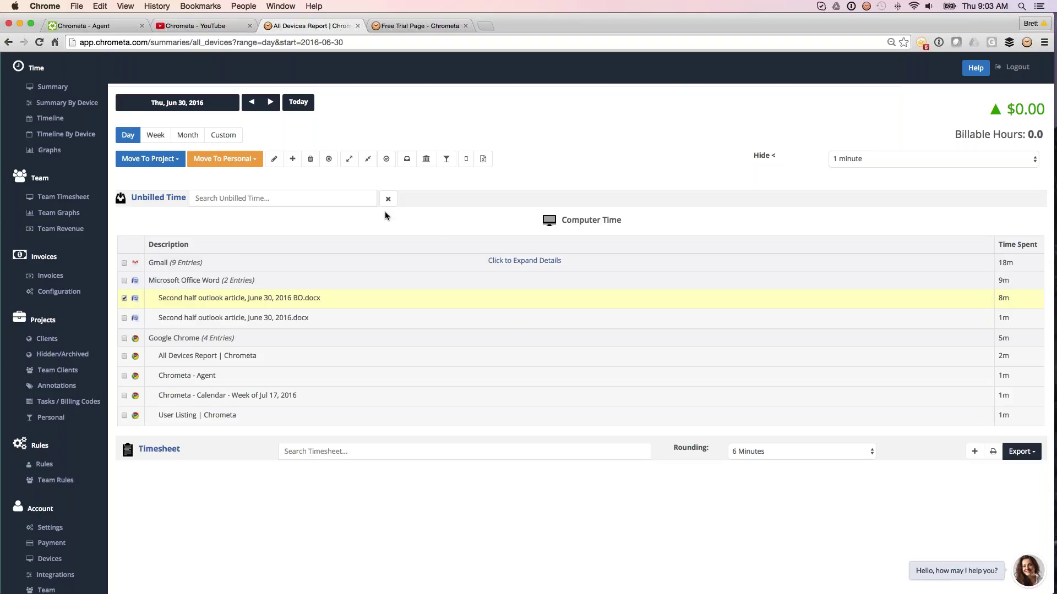
Step: File the marked entries under the client's project with a 'drafting a document' annotation, totalling 12m
{"action": "mouse_move", "coordinate": [241, 298]}
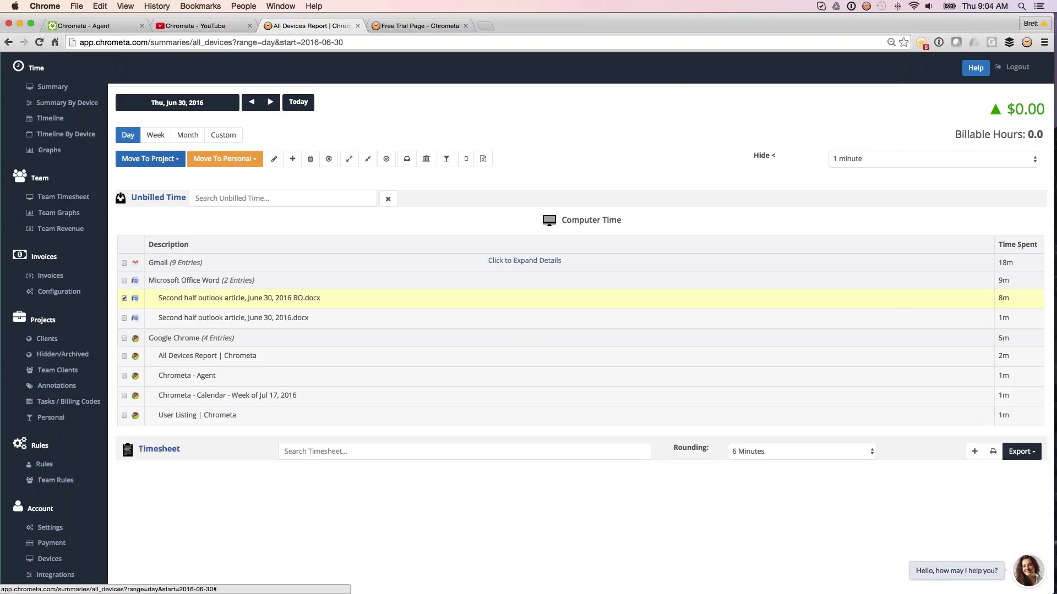
{"action": "left_click", "coordinate": [182, 160]}
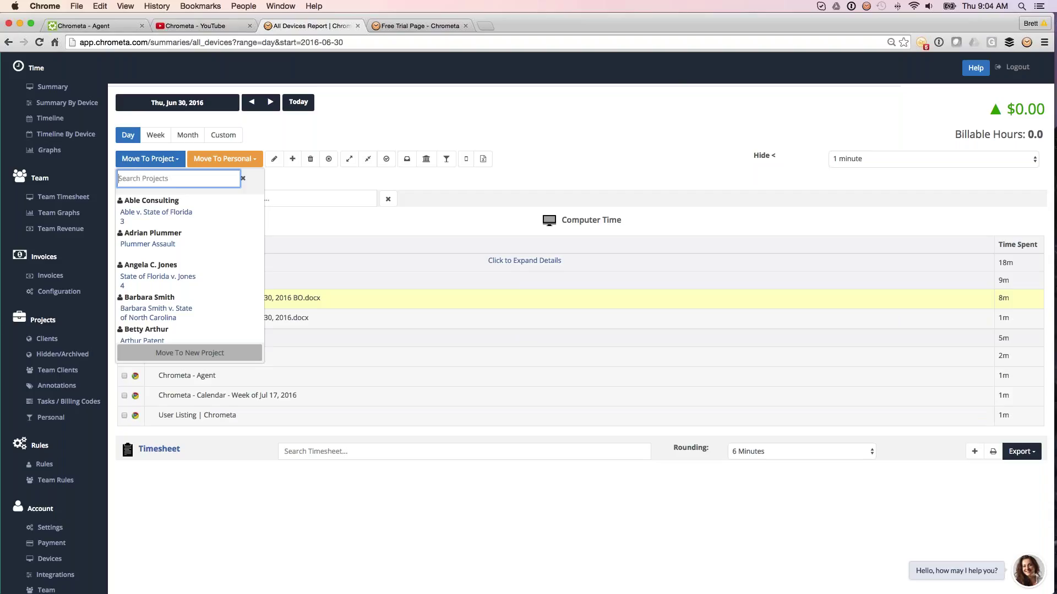
{"action": "type", "text": "Plumm"}
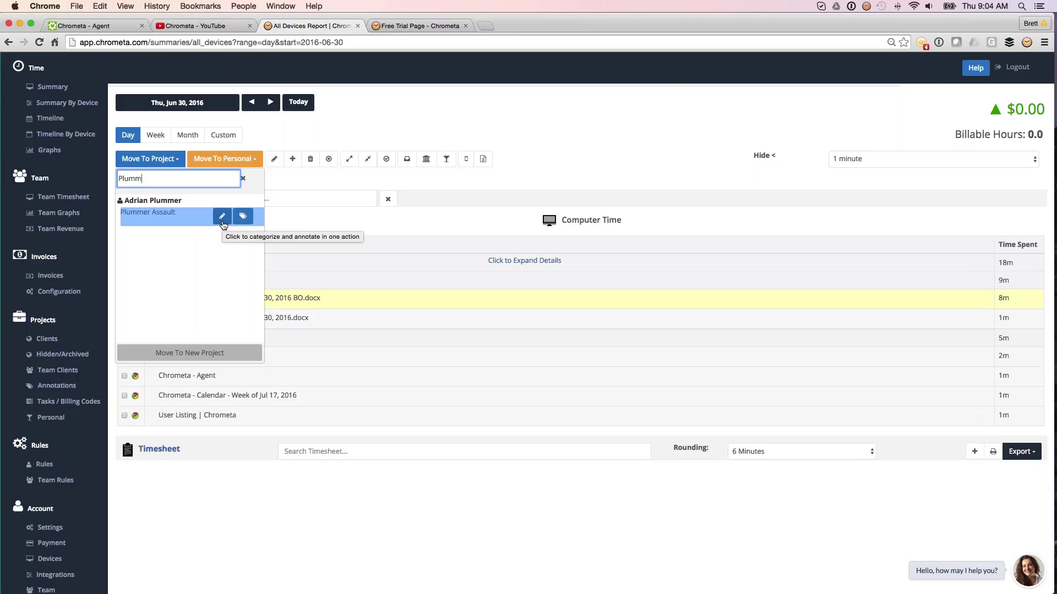
{"action": "left_click", "coordinate": [222, 216]}
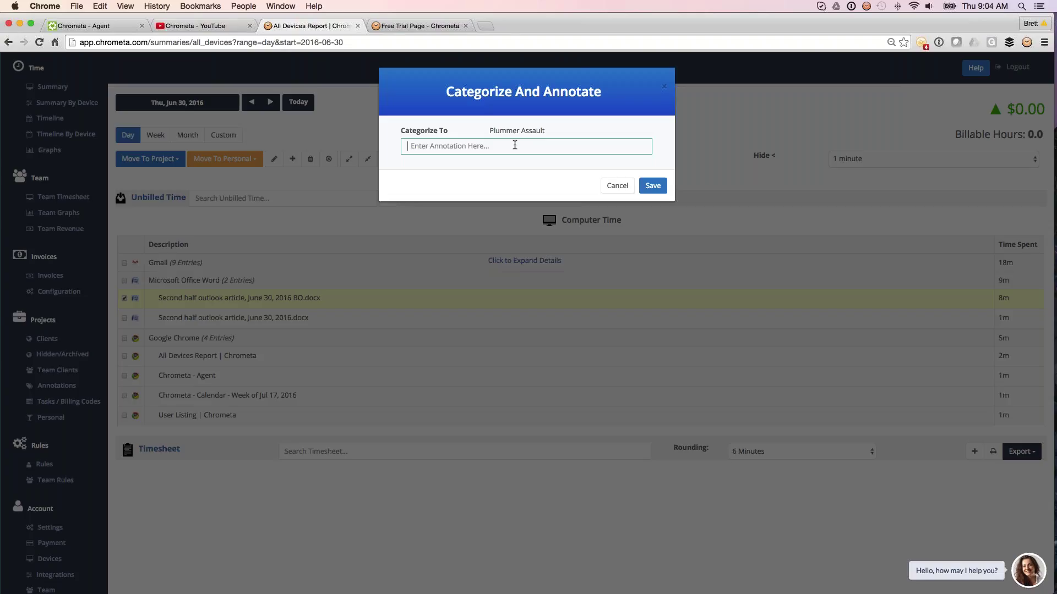
{"action": "type", "text": "D"}
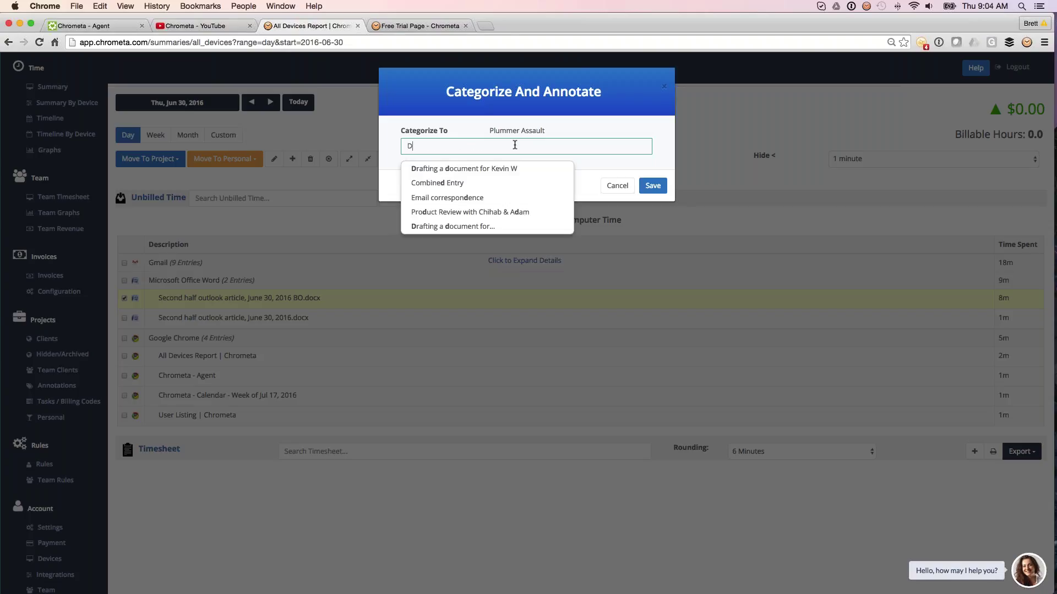
{"action": "key", "text": "Down"}
{"action": "key", "text": "Return"}
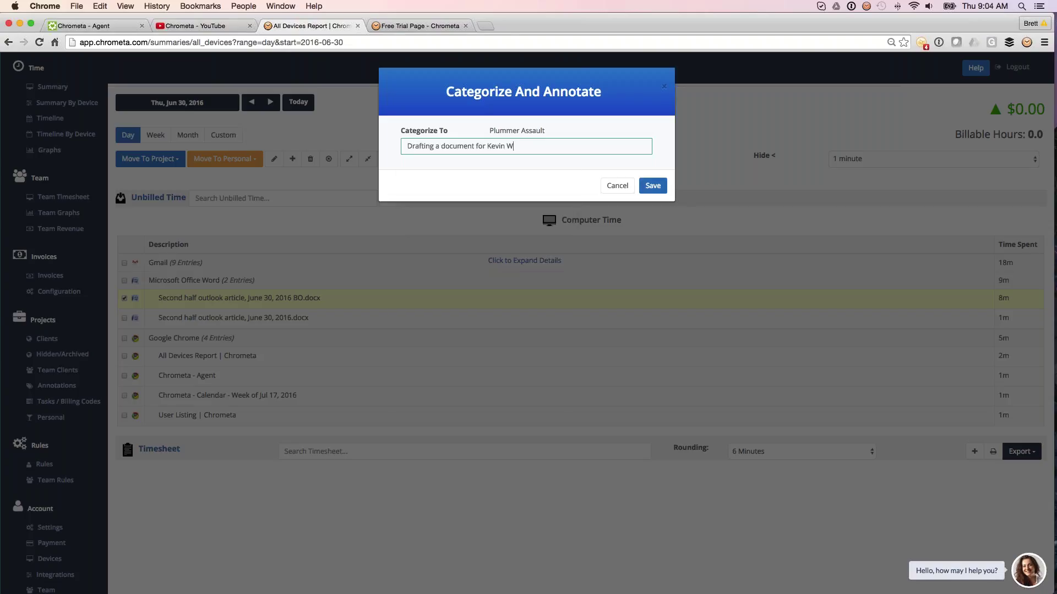
{"action": "left_click", "coordinate": [653, 186]}
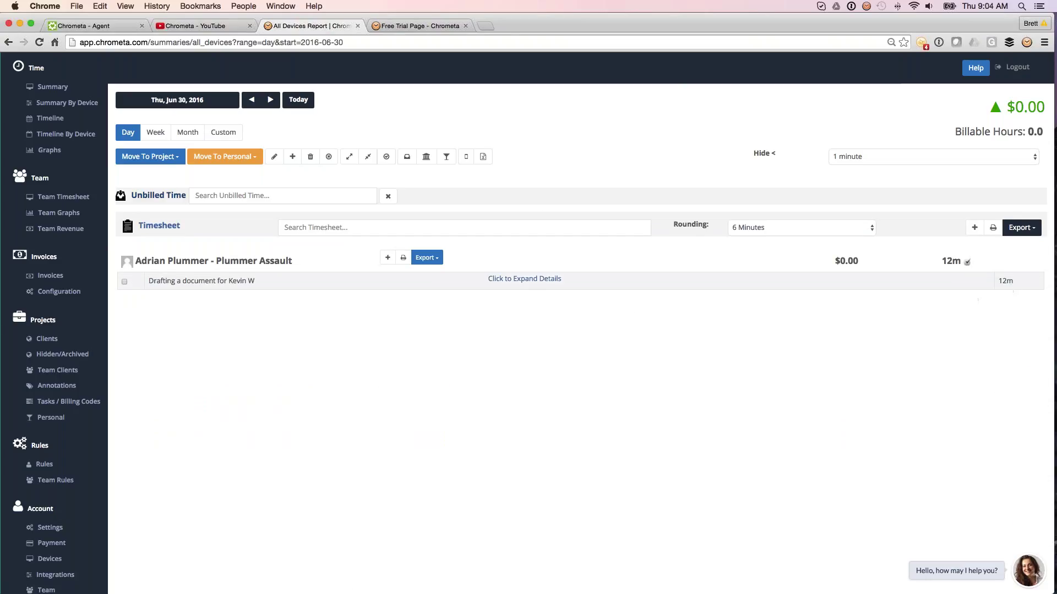
{"action": "left_click", "coordinate": [793, 227]}
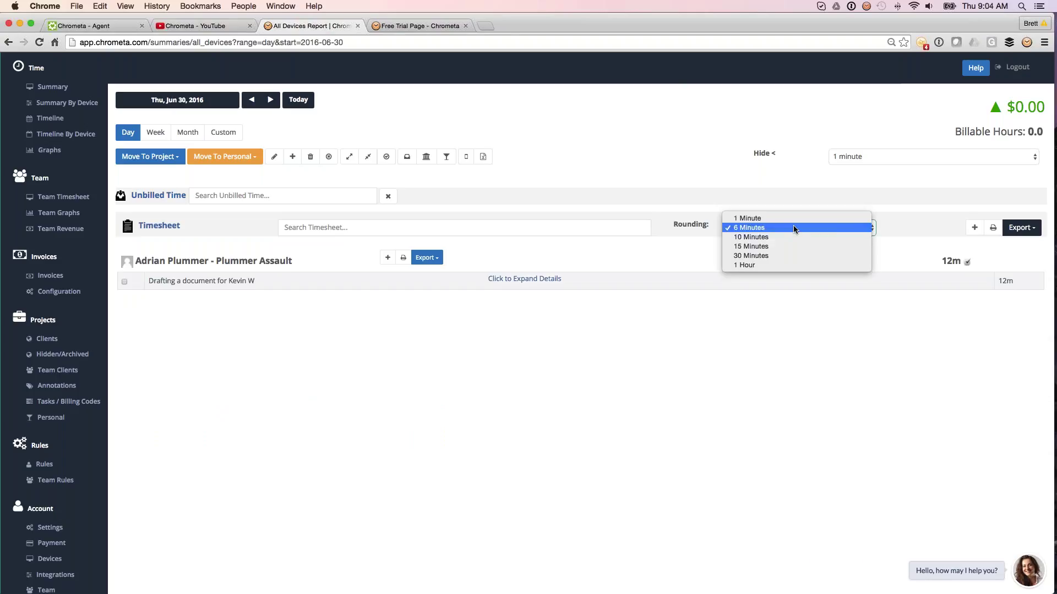
{"action": "left_click", "coordinate": [793, 227]}
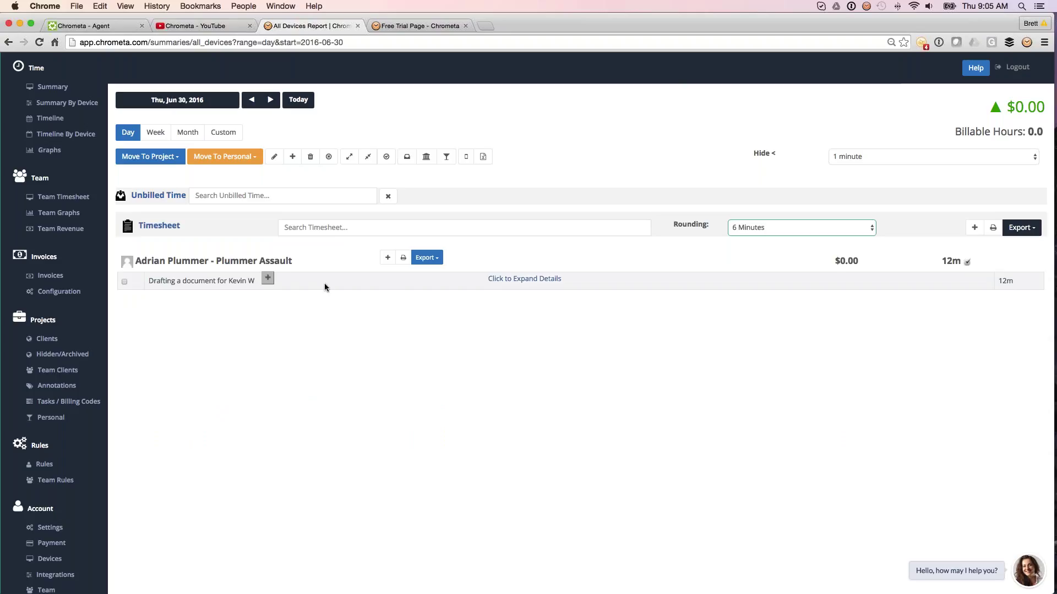
{"action": "left_click", "coordinate": [521, 279]}
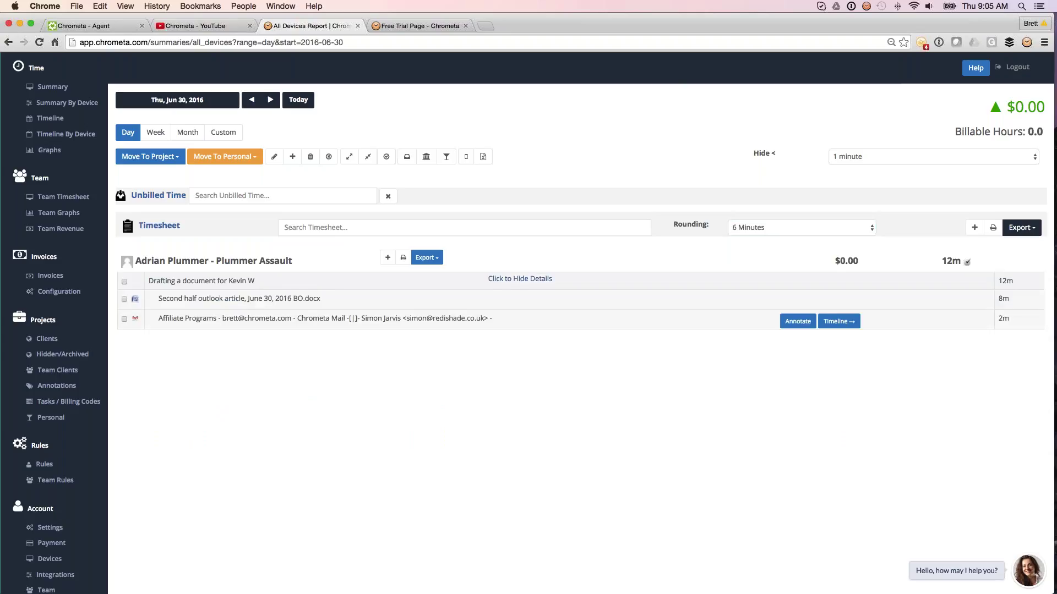
{"action": "left_click", "coordinate": [512, 282]}
{"action": "left_click", "coordinate": [498, 285]}
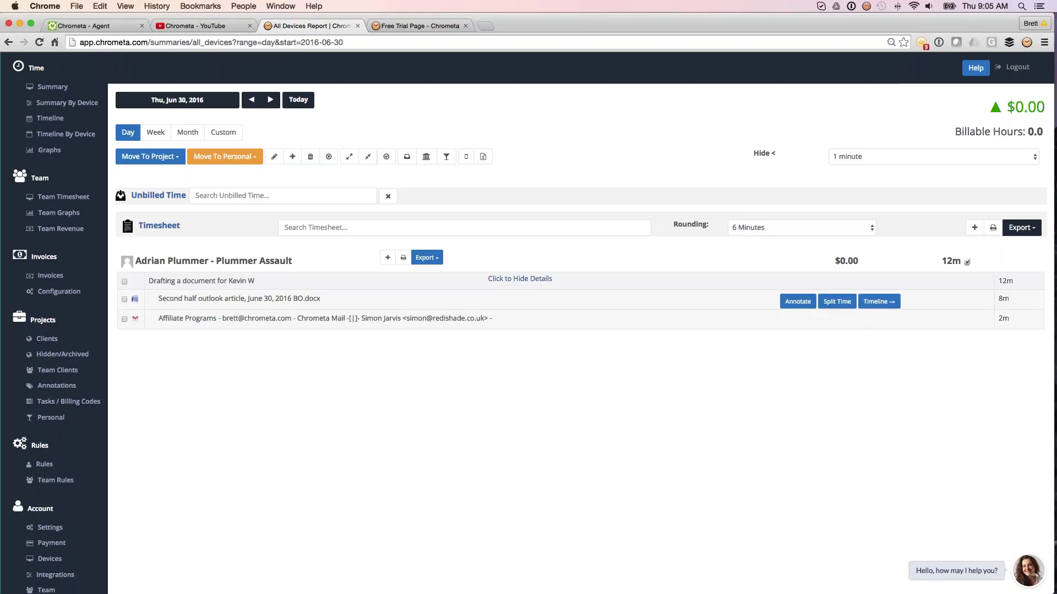
{"action": "left_click", "coordinate": [514, 279]}
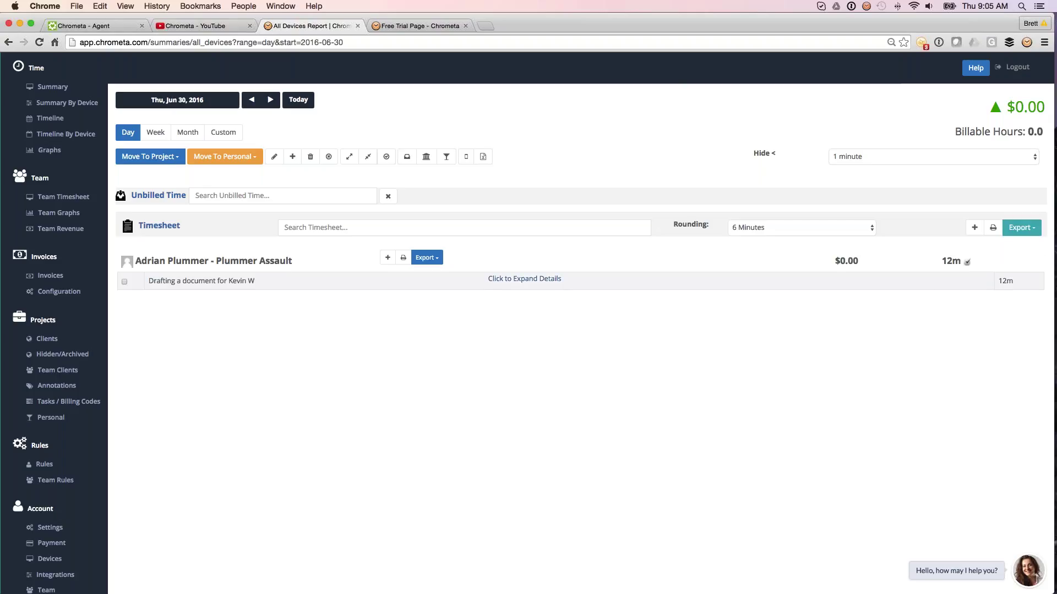
{"action": "left_click", "coordinate": [1024, 230]}
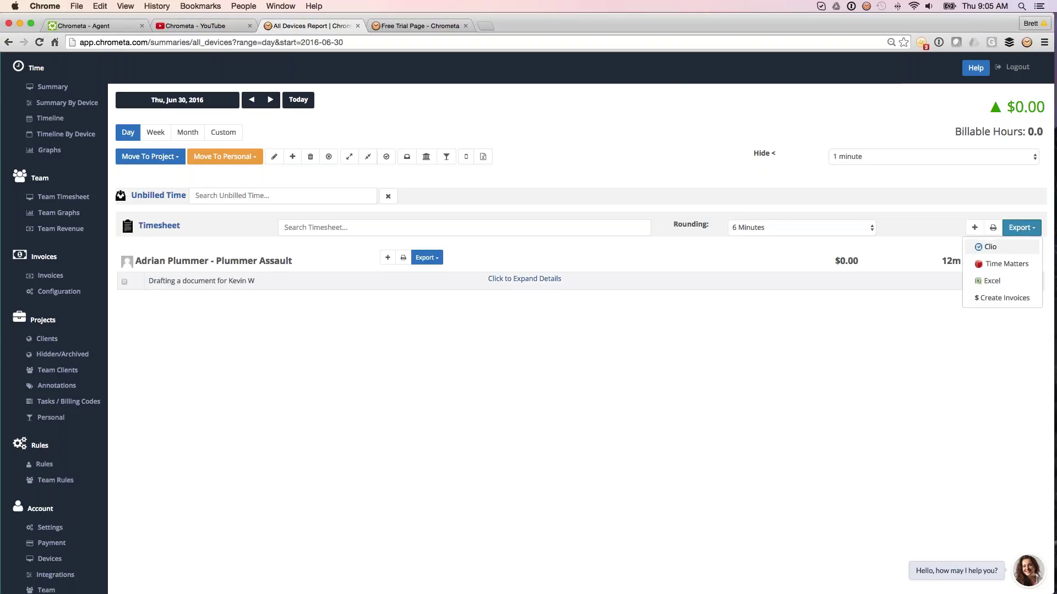
{"action": "left_click", "coordinate": [1013, 265]}
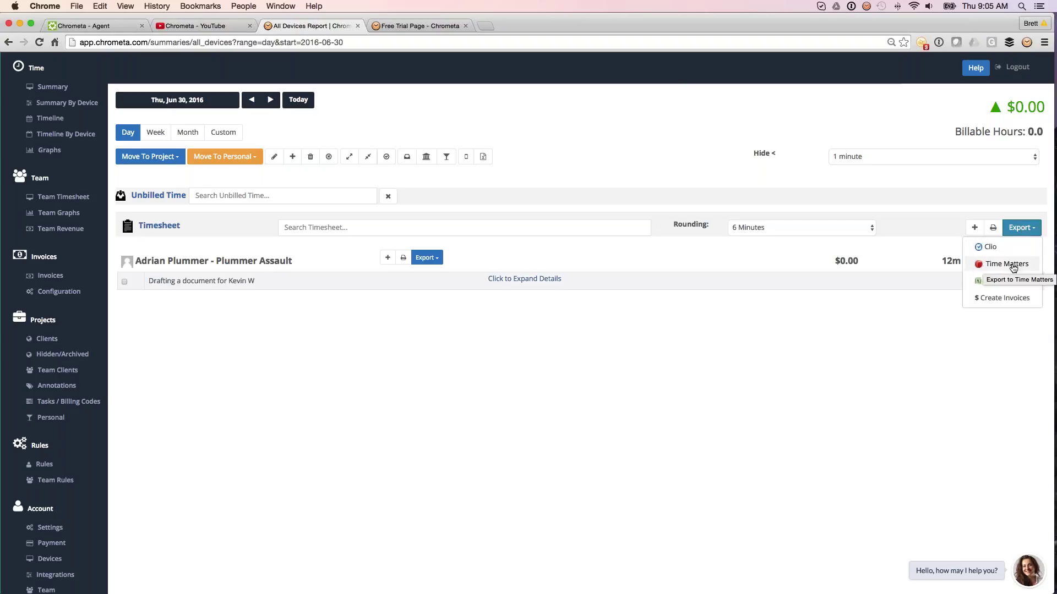
{"action": "left_click", "coordinate": [1007, 279]}
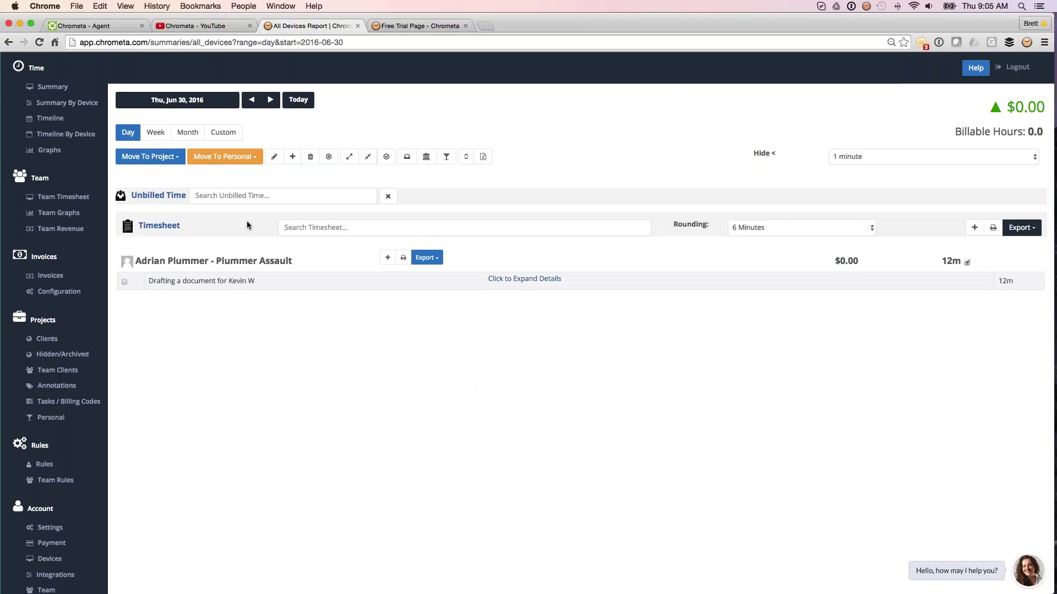
Step: In unbilled Gmail entries, swap the tick from Affiliate Platform Question to Affiliate Programs and list projects down to 00003
{"action": "left_click", "coordinate": [159, 195]}
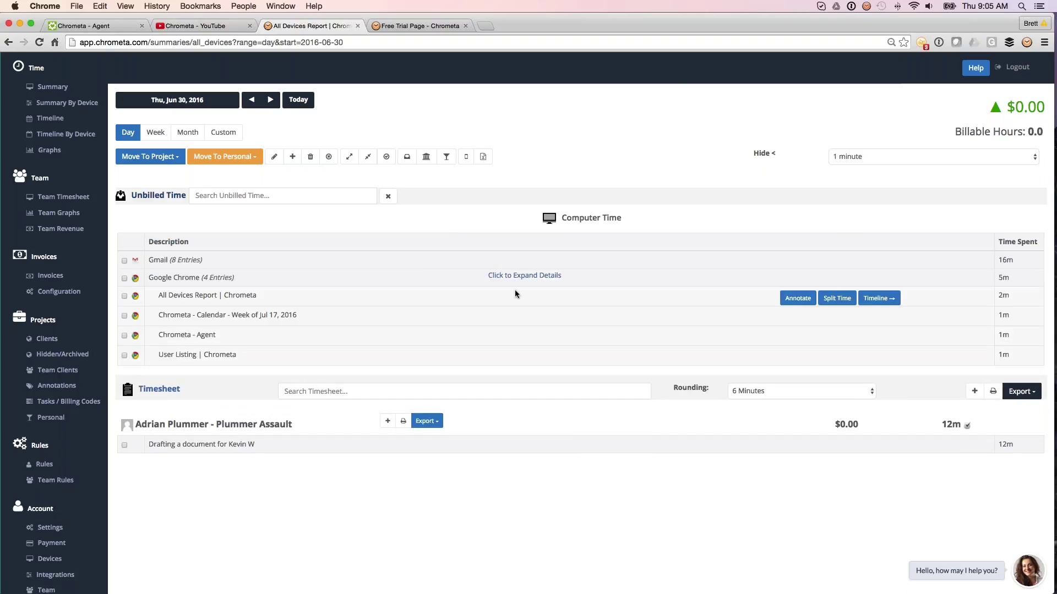
{"action": "left_click", "coordinate": [523, 259]}
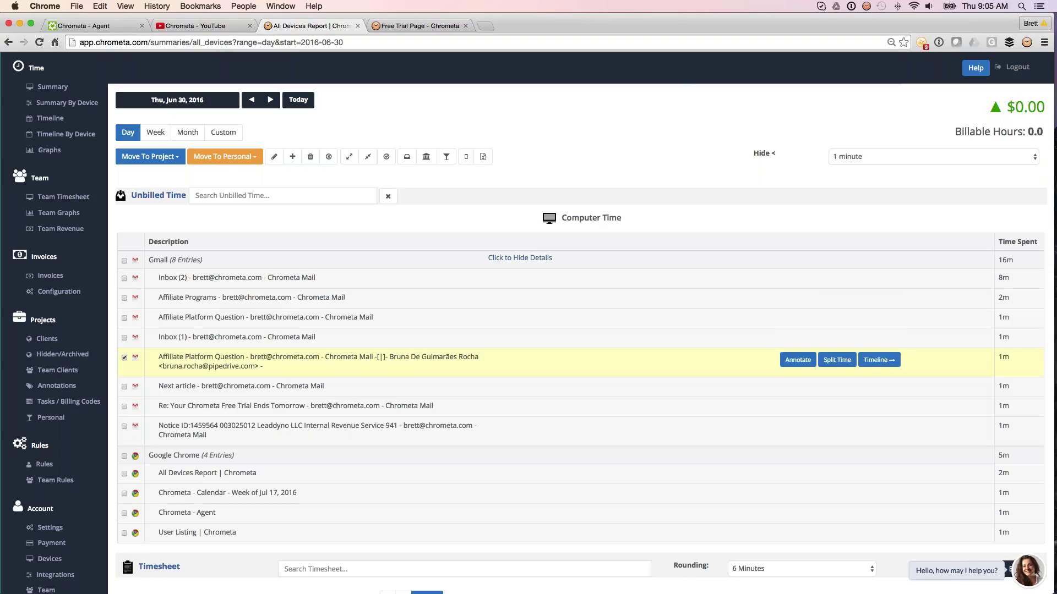
{"action": "left_click", "coordinate": [124, 359]}
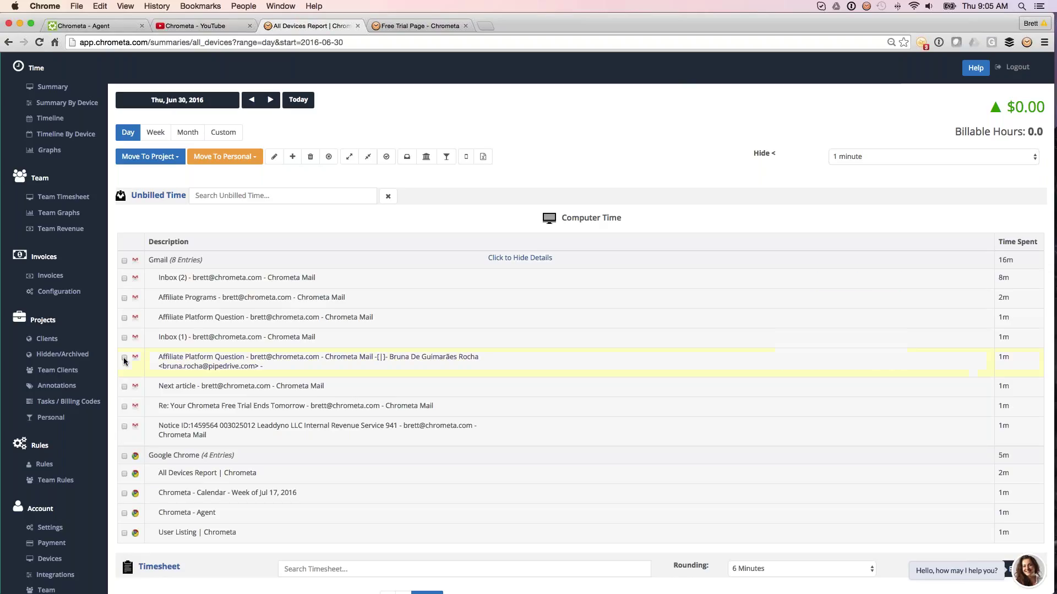
{"action": "left_click", "coordinate": [124, 297]}
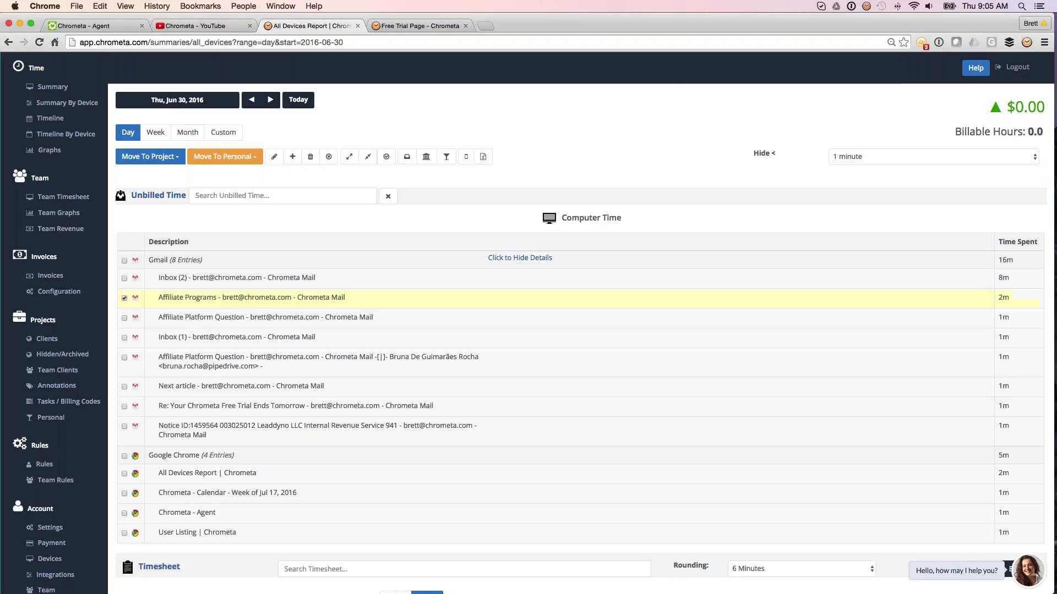
{"action": "left_click", "coordinate": [160, 157]}
{"action": "mouse_move", "coordinate": [210, 250]}
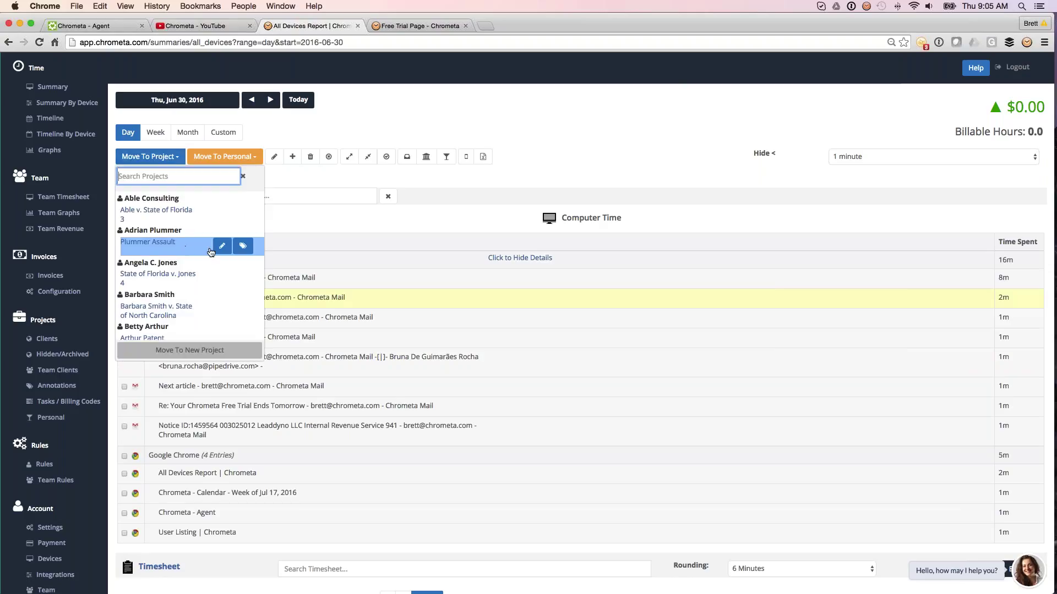
{"action": "scroll", "coordinate": [187, 286], "scroll_direction": "down", "scroll_amount": 3}
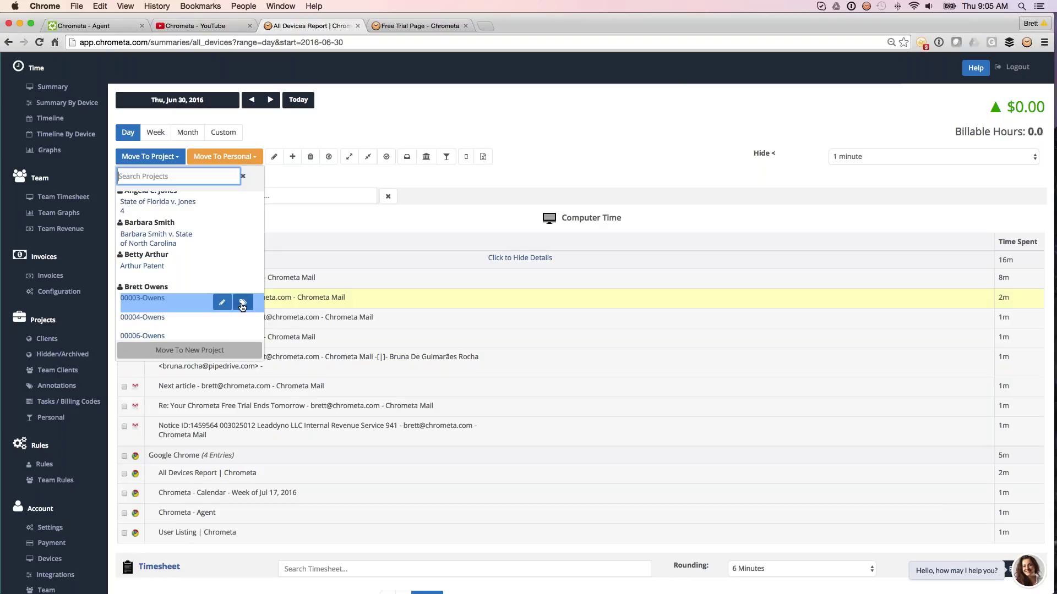
Step: Start a categorizing rule for project 00003 and trim its keyword to the account's e-mail address
{"action": "left_click", "coordinate": [242, 303]}
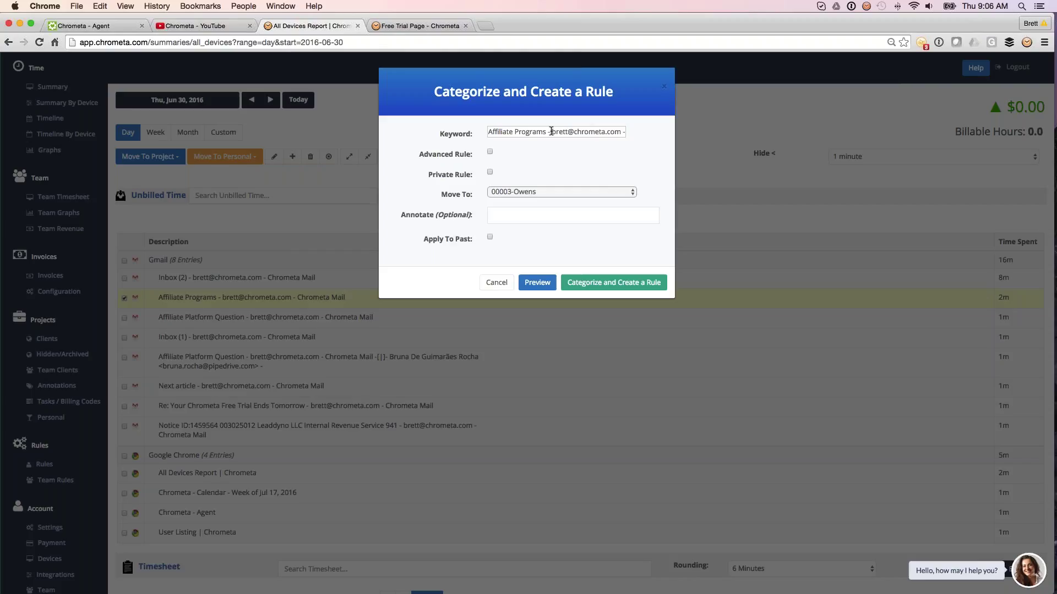
{"action": "left_click_drag", "start_coordinate": [551, 131], "coordinate": [455, 117]}
{"action": "key", "text": "BackSpace"}
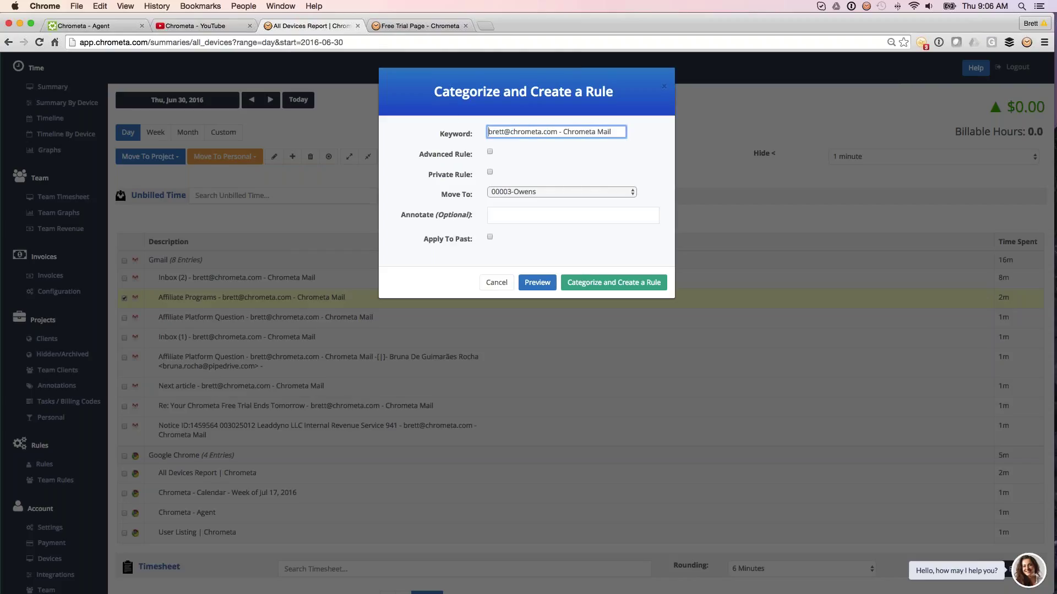
{"action": "left_click_drag", "start_coordinate": [558, 132], "coordinate": [612, 132]}
{"action": "key", "text": "BackSpace"}
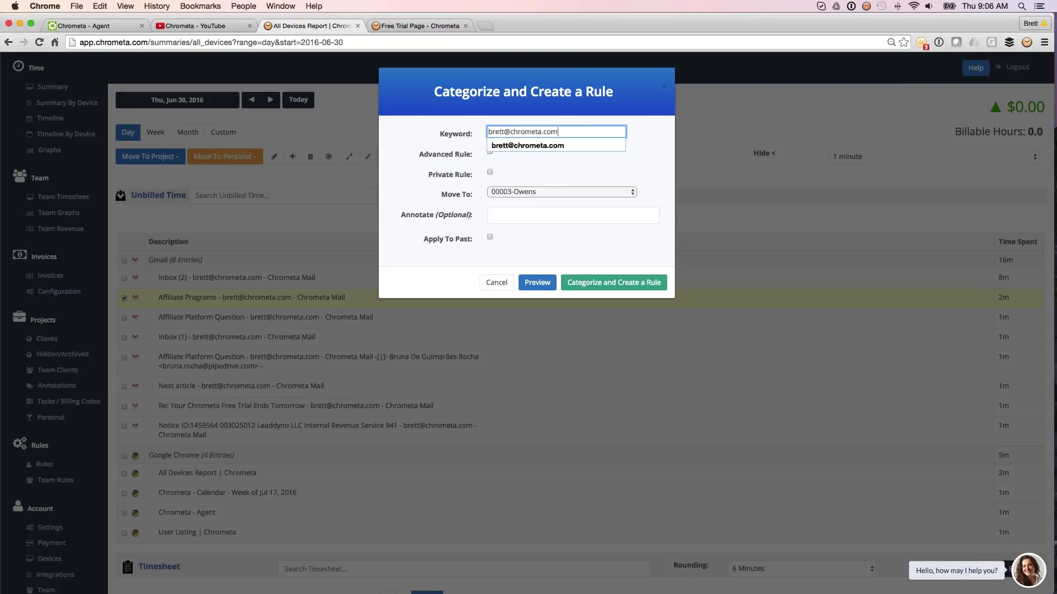
{"action": "left_click", "coordinate": [583, 156]}
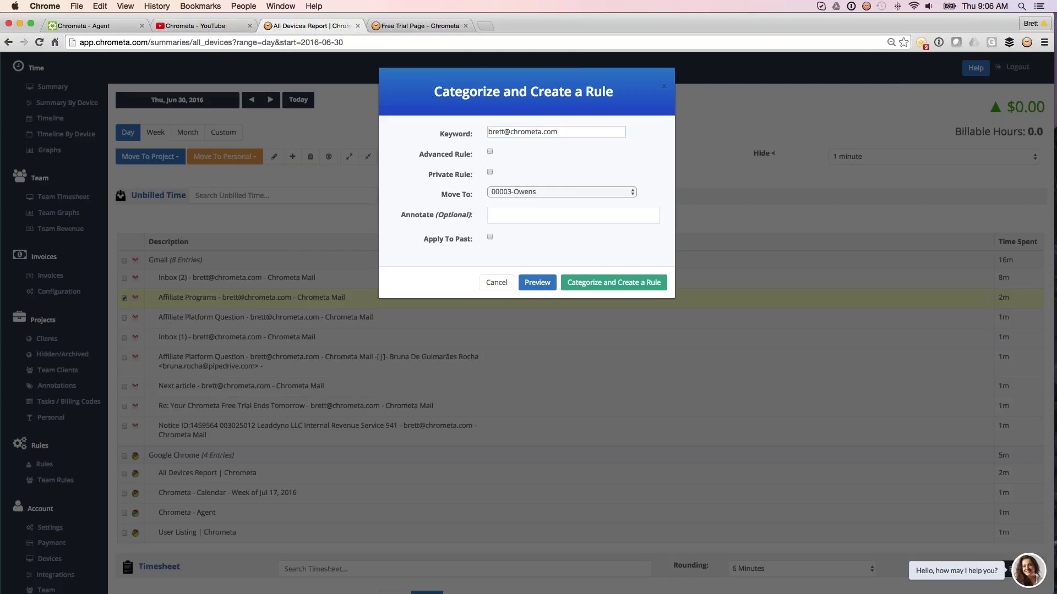
Step: Keep 00003 as destination, preview matches, leave past entries unchanged, and save the rule
{"action": "left_click", "coordinate": [539, 194]}
{"action": "left_click", "coordinate": [539, 192]}
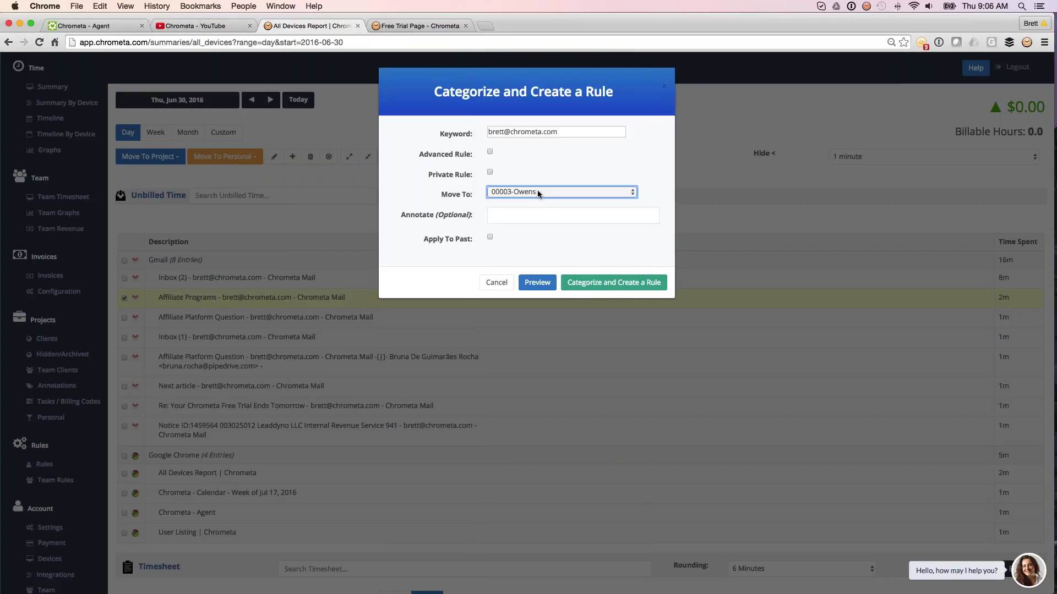
{"action": "left_click", "coordinate": [572, 130]}
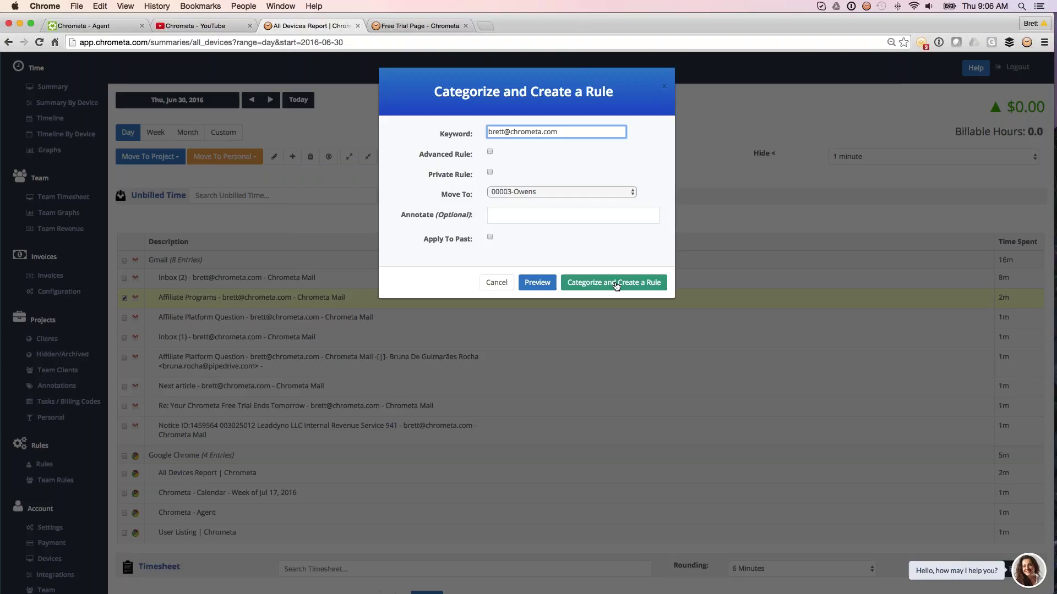
{"action": "left_click", "coordinate": [547, 285]}
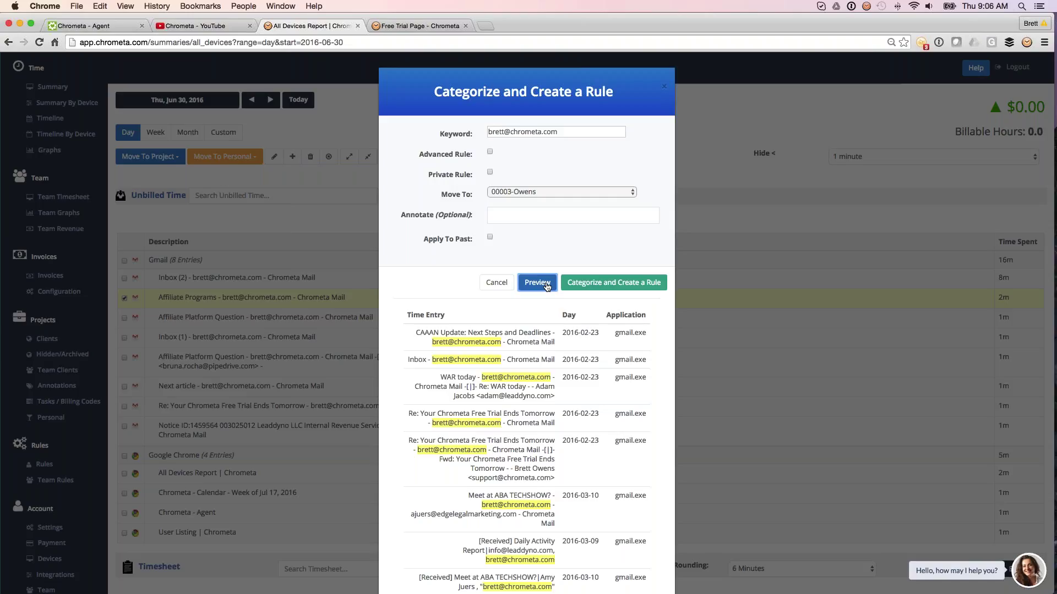
{"action": "left_click", "coordinate": [547, 286]}
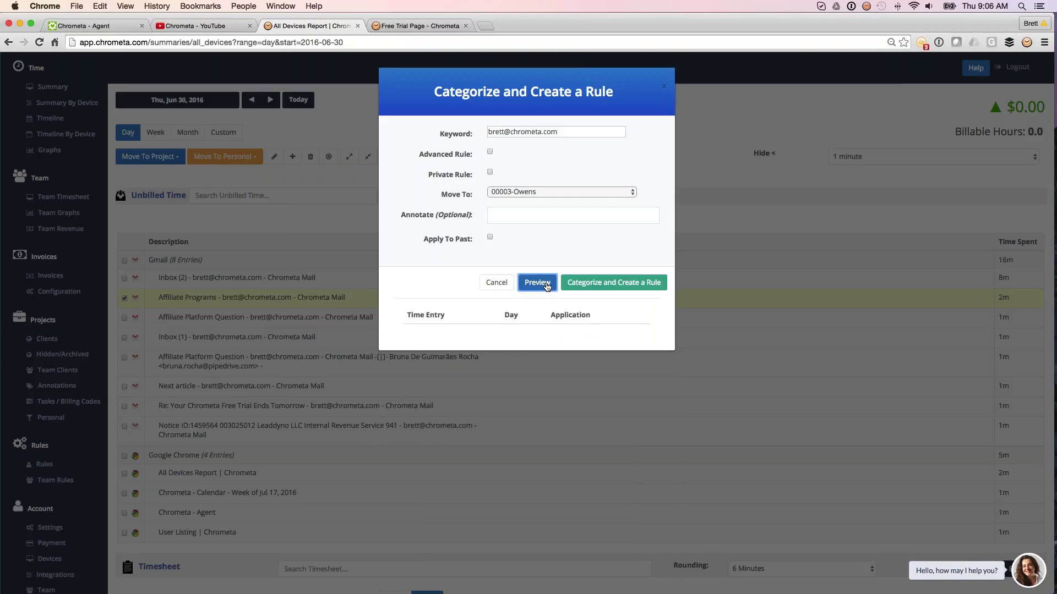
{"action": "left_click", "coordinate": [489, 238]}
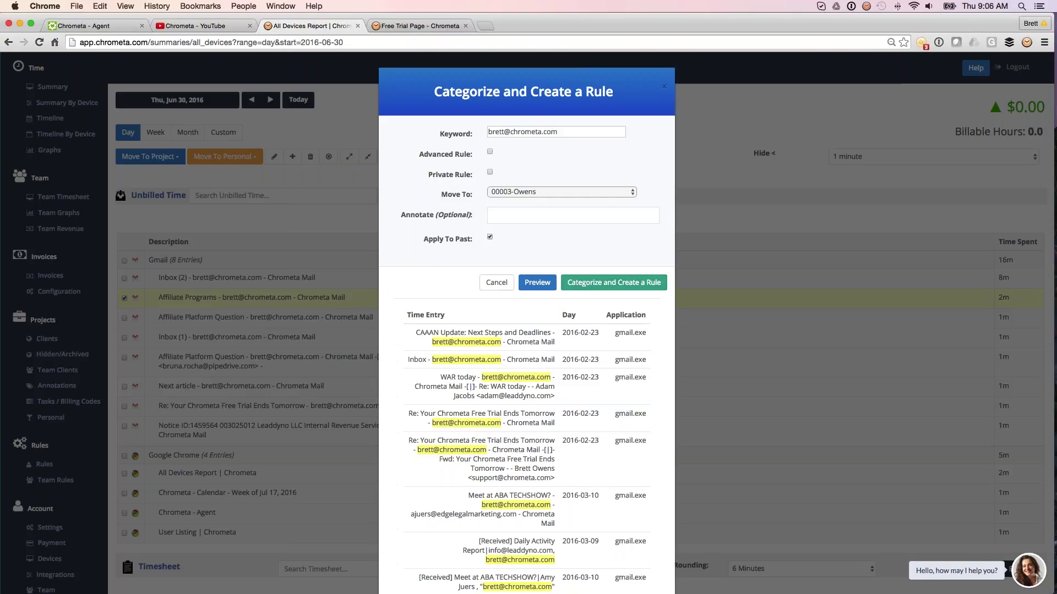
{"action": "left_click", "coordinate": [490, 236]}
{"action": "left_click", "coordinate": [577, 283]}
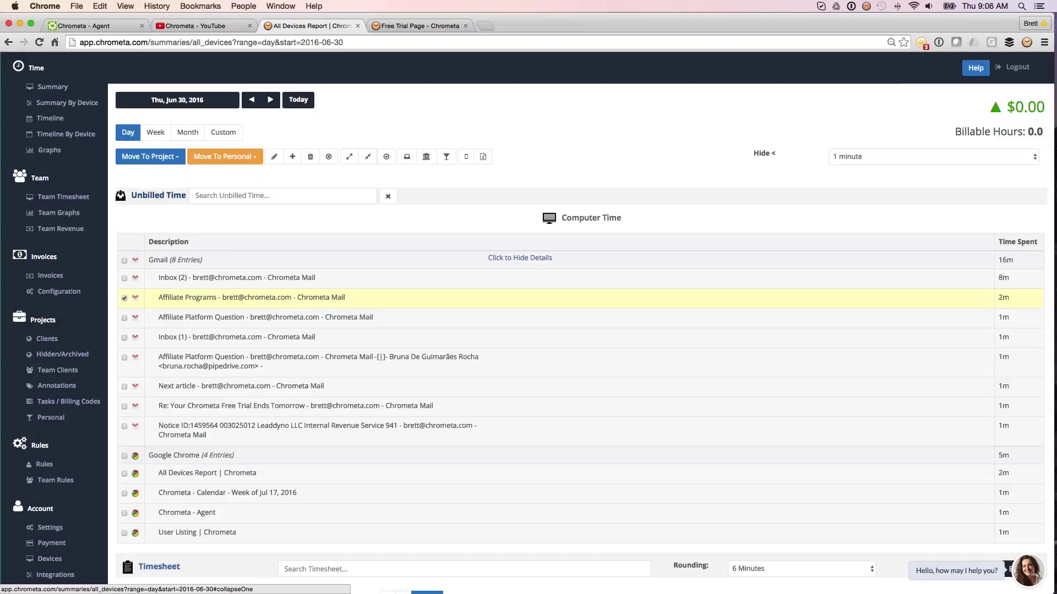
Step: Collapse unbilled time and expand the 12m drafting entry to show its 8m document and 2m email
{"action": "left_click", "coordinate": [158, 196]}
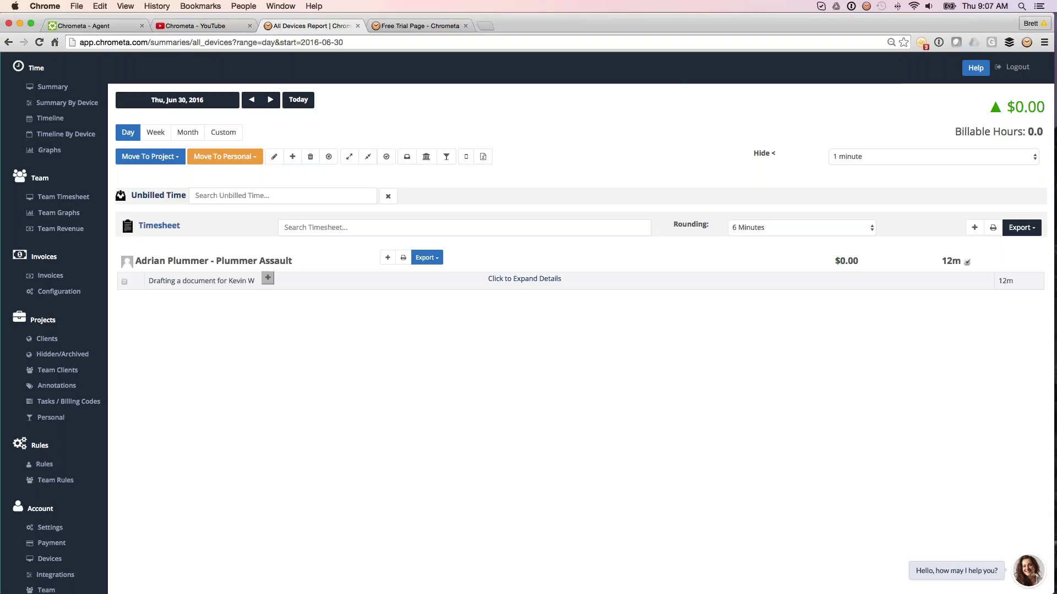
{"action": "left_click", "coordinate": [267, 278]}
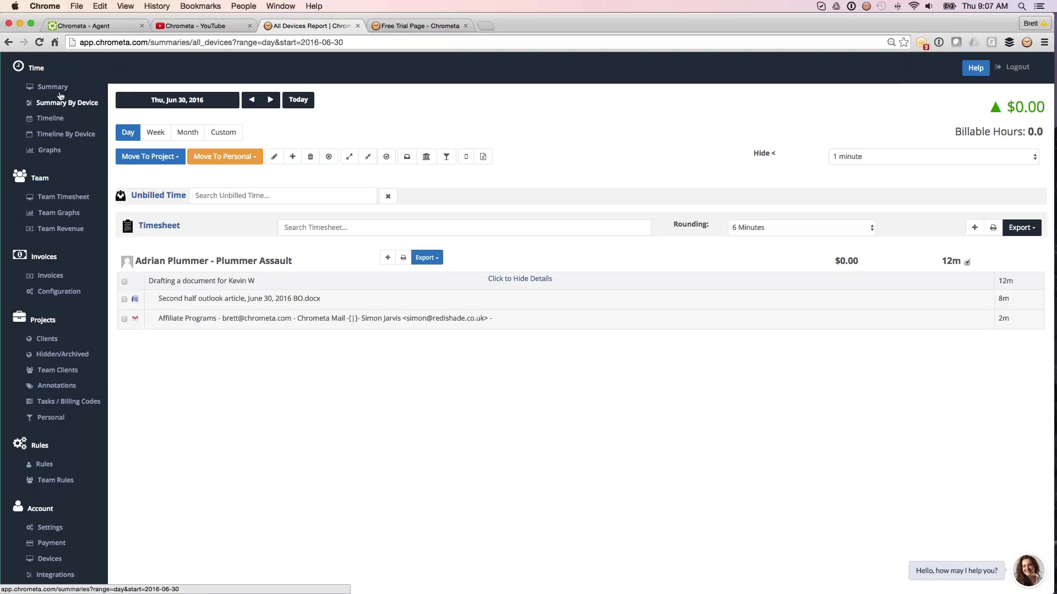
Step: Show the June 29, 2016 All Devices summary with Android's 15 entries (55m) expanded and the project list open
{"action": "left_click", "coordinate": [250, 100]}
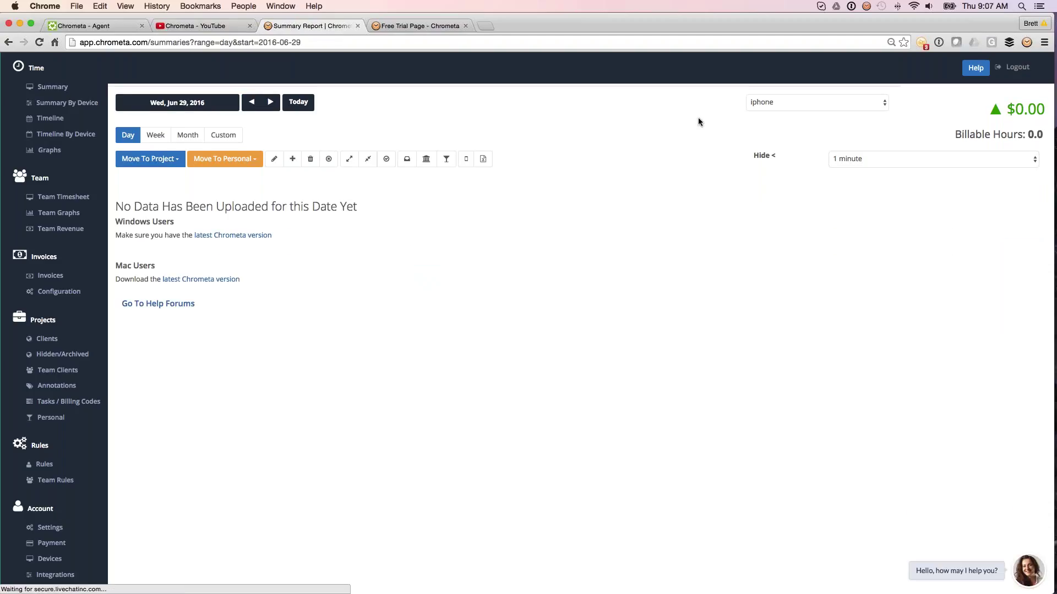
{"action": "left_click", "coordinate": [777, 99]}
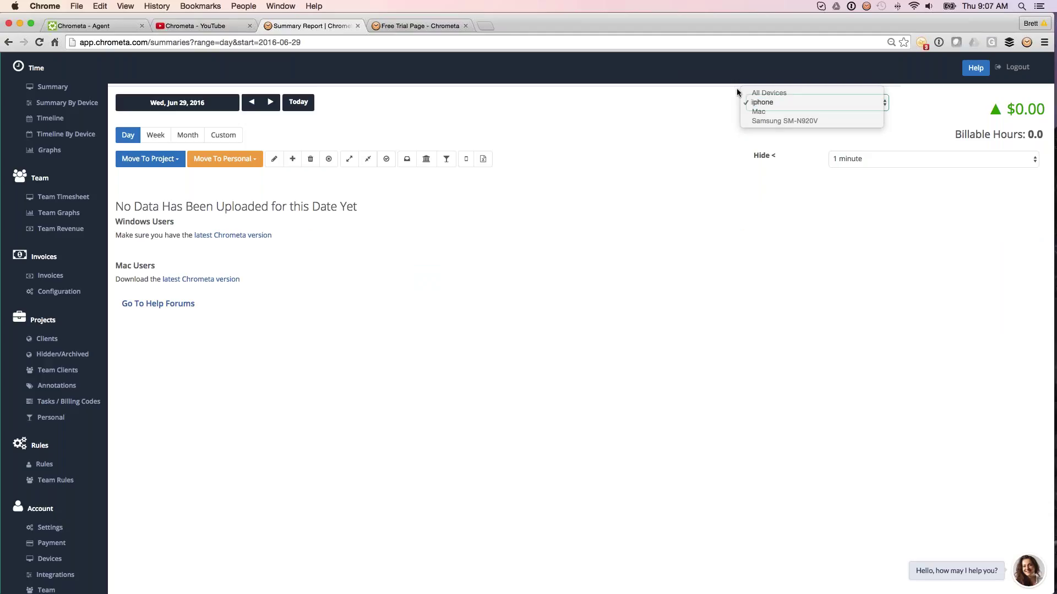
{"action": "left_click", "coordinate": [769, 93]}
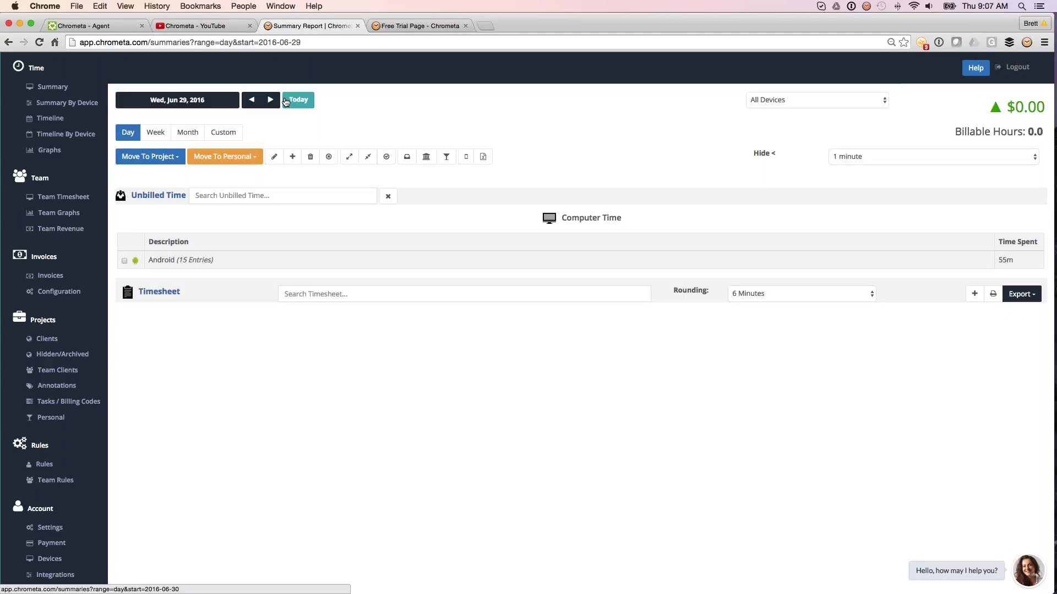
{"action": "left_click", "coordinate": [270, 100]}
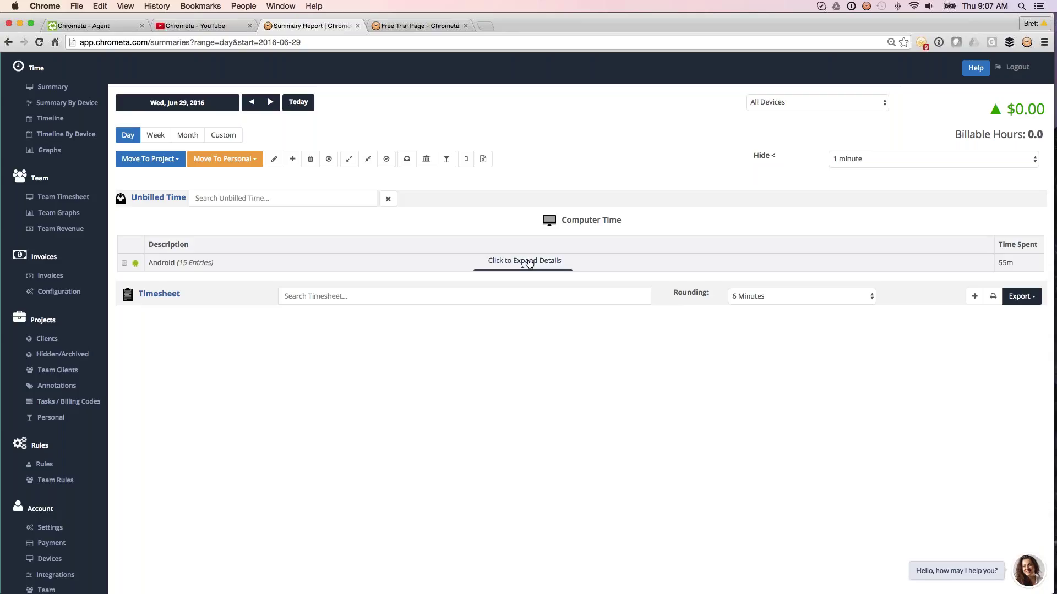
{"action": "left_click", "coordinate": [529, 263]}
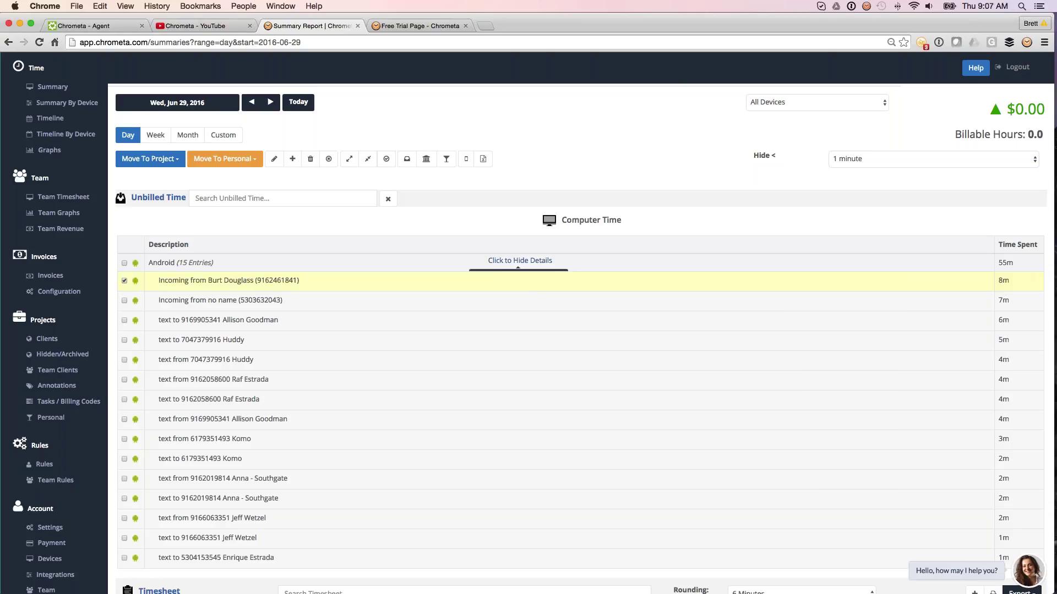
{"action": "mouse_move", "coordinate": [772, 307]}
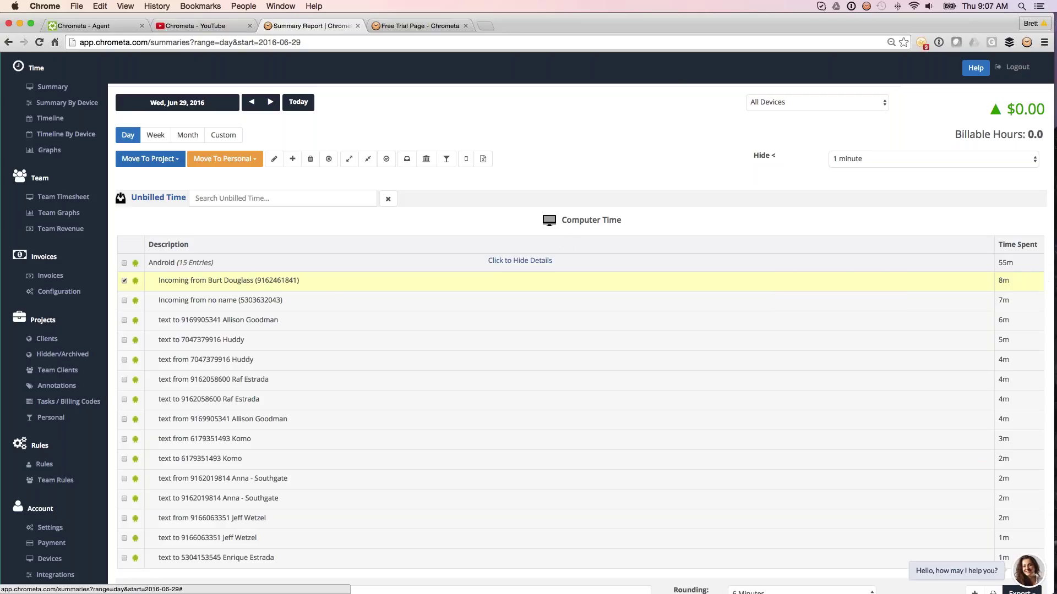
{"action": "left_click", "coordinate": [149, 159]}
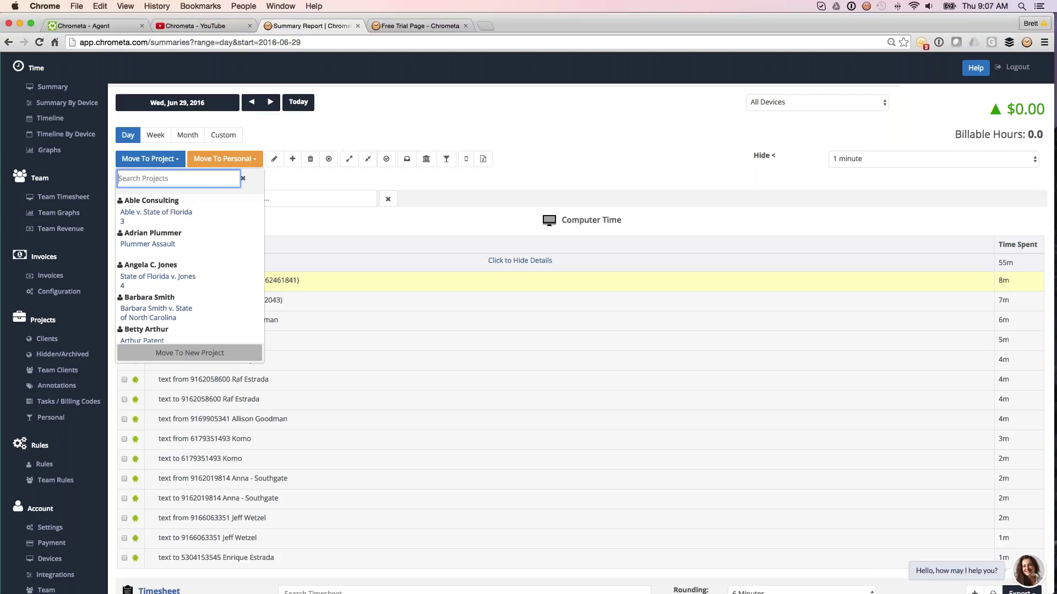
Step: Dismiss the Move To Project list and briefly select, then clear, the caller's name in the first Android entry
{"action": "left_click", "coordinate": [488, 226]}
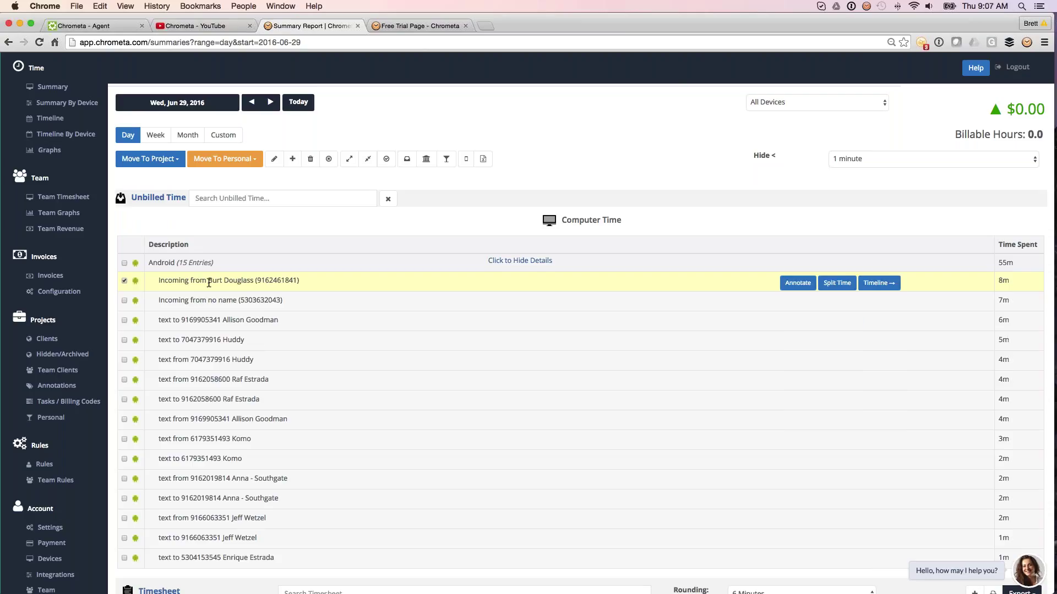
{"action": "left_click_drag", "start_coordinate": [209, 283], "coordinate": [256, 282]}
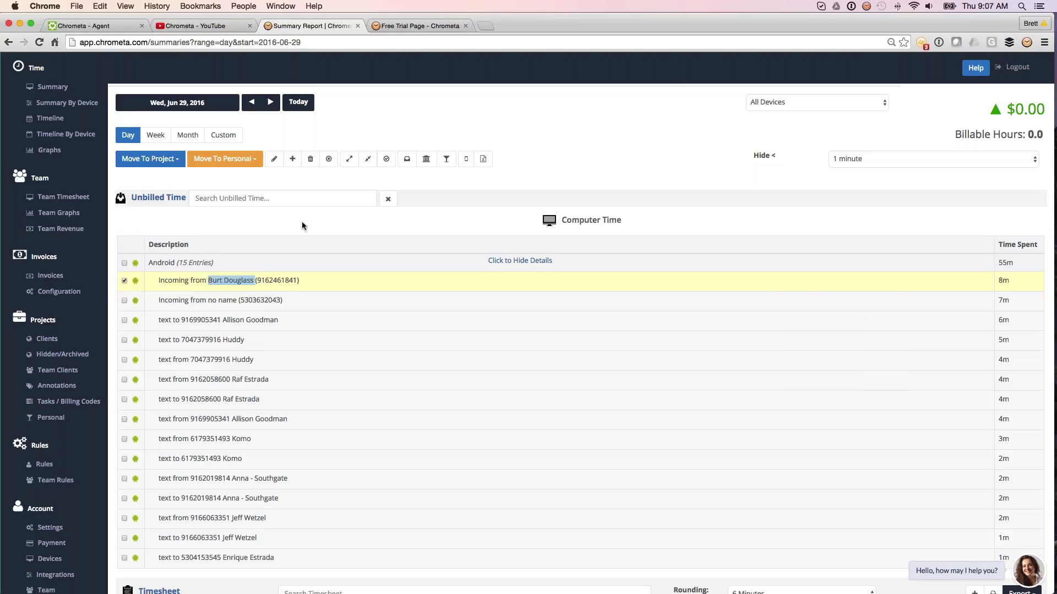
{"action": "left_click", "coordinate": [290, 235]}
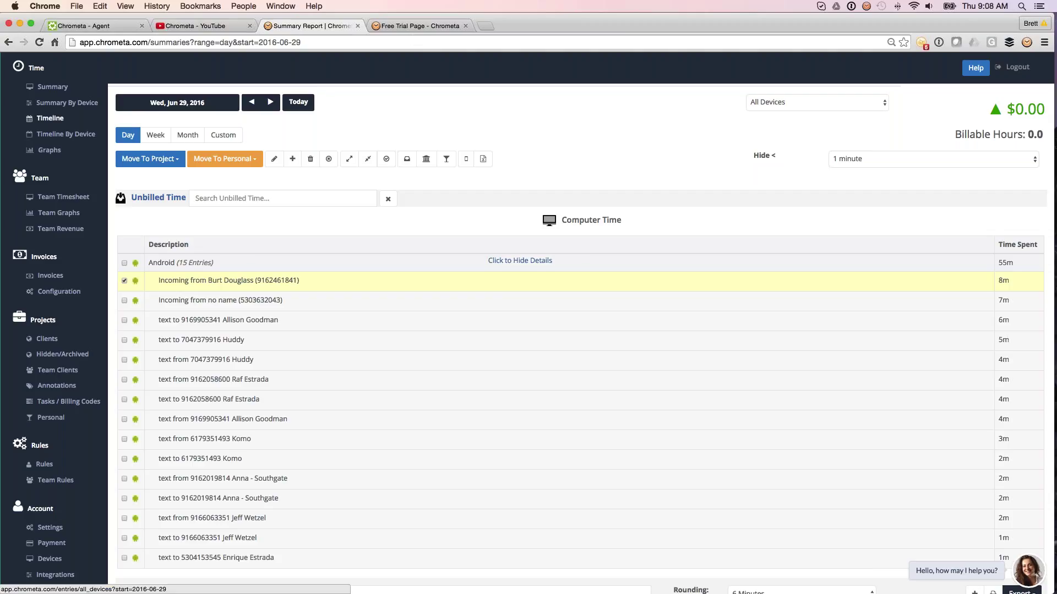
Step: On the Thursday Jun 30 timeline, check every entry from 8:22 through 8:31
{"action": "left_click", "coordinate": [50, 118]}
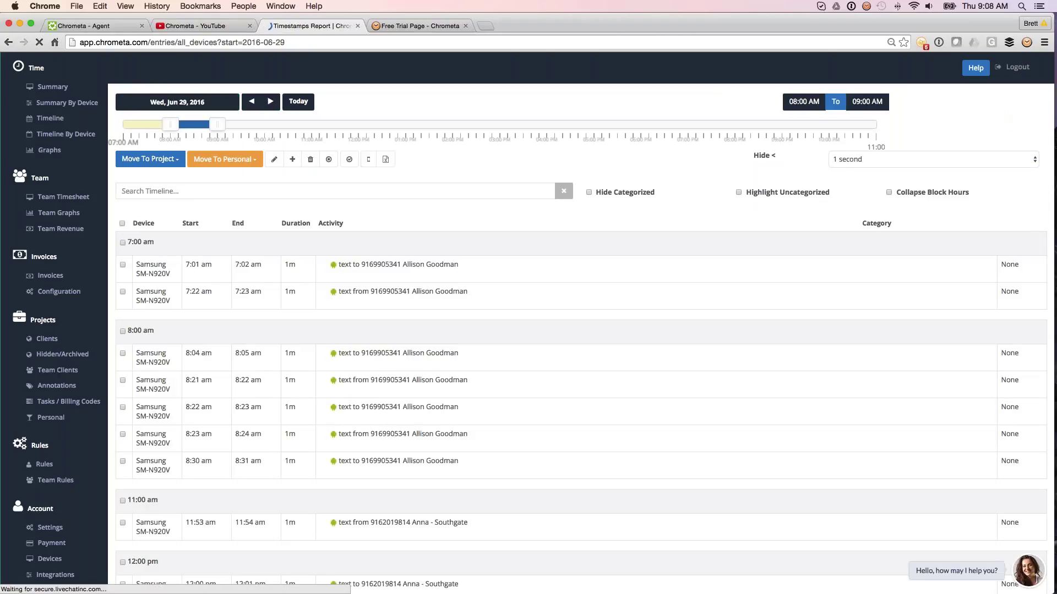
{"action": "left_click", "coordinate": [271, 102]}
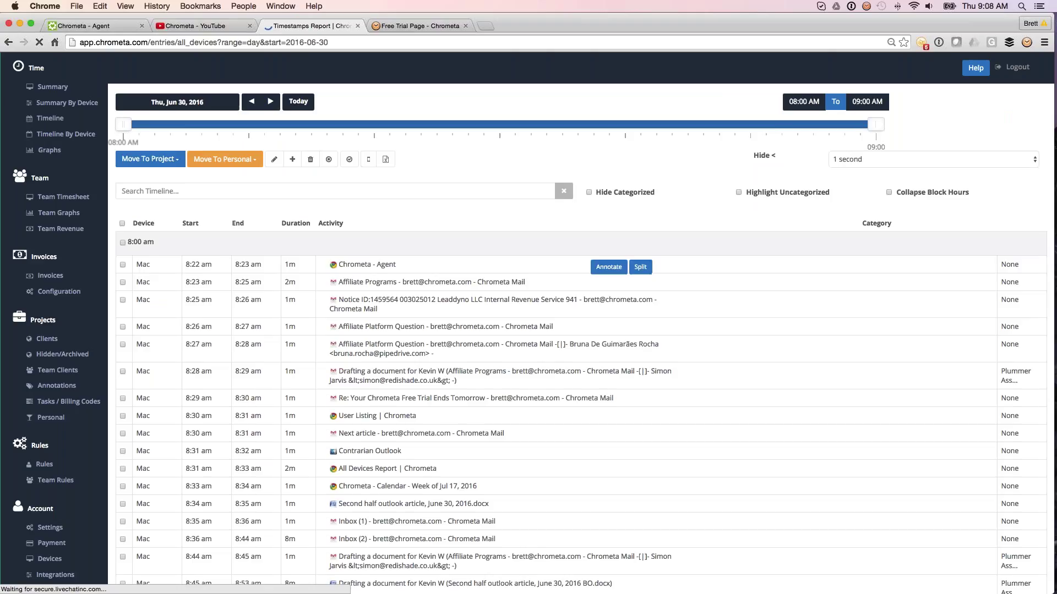
{"action": "scroll", "coordinate": [621, 342], "scroll_direction": "down", "scroll_amount": 1}
{"action": "scroll", "coordinate": [621, 341], "scroll_direction": "down", "scroll_amount": 1}
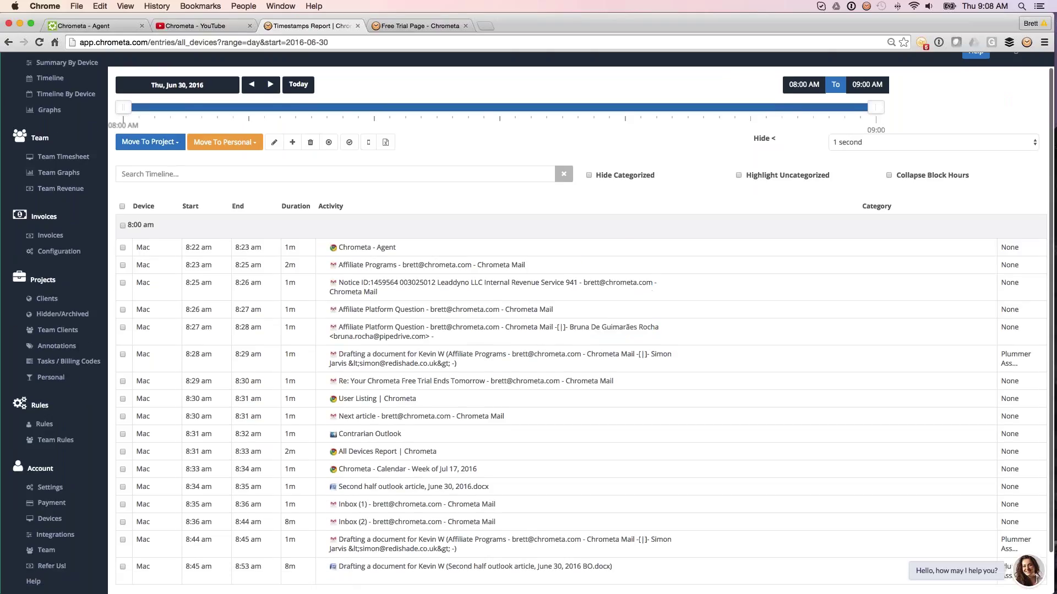
{"action": "left_click", "coordinate": [122, 247]}
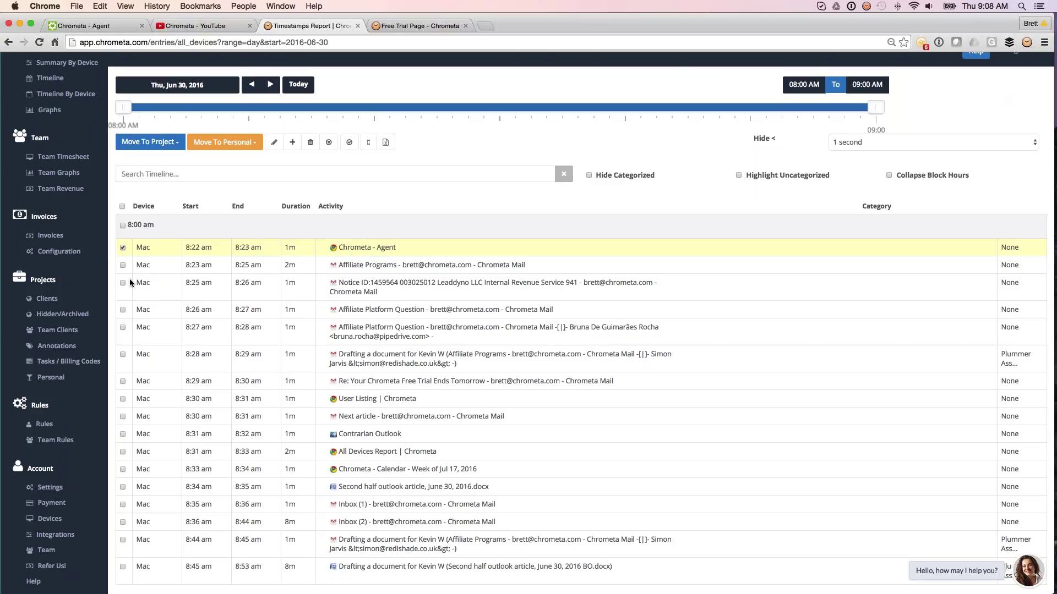
{"action": "left_click", "coordinate": [124, 248]}
{"action": "left_click", "coordinate": [123, 452], "text": "shift"}
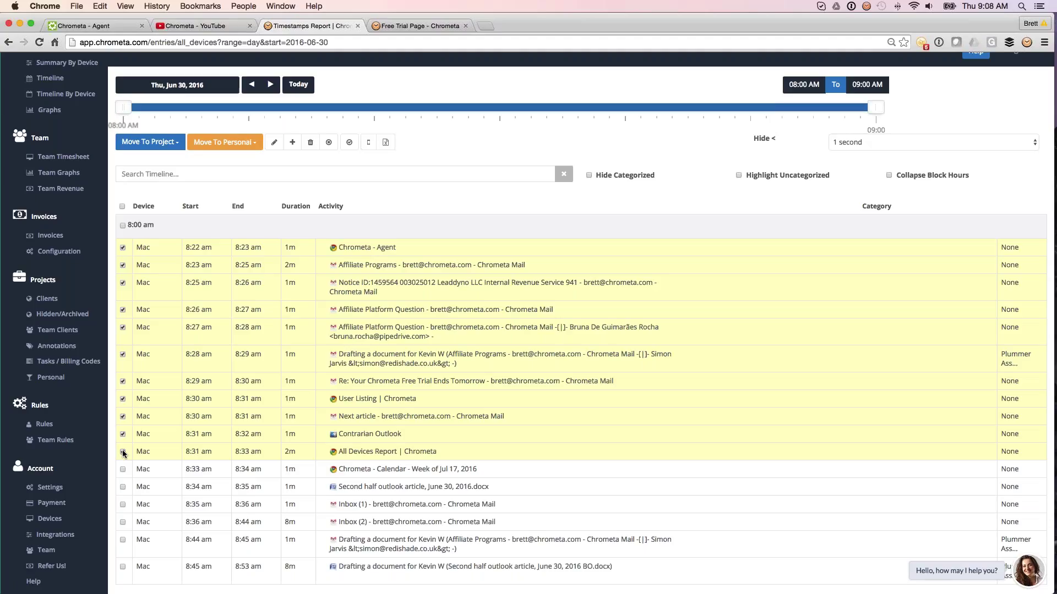
Step: Move the checked entries to a client project annotated 'Really important billable entry'
{"action": "left_click", "coordinate": [164, 144]}
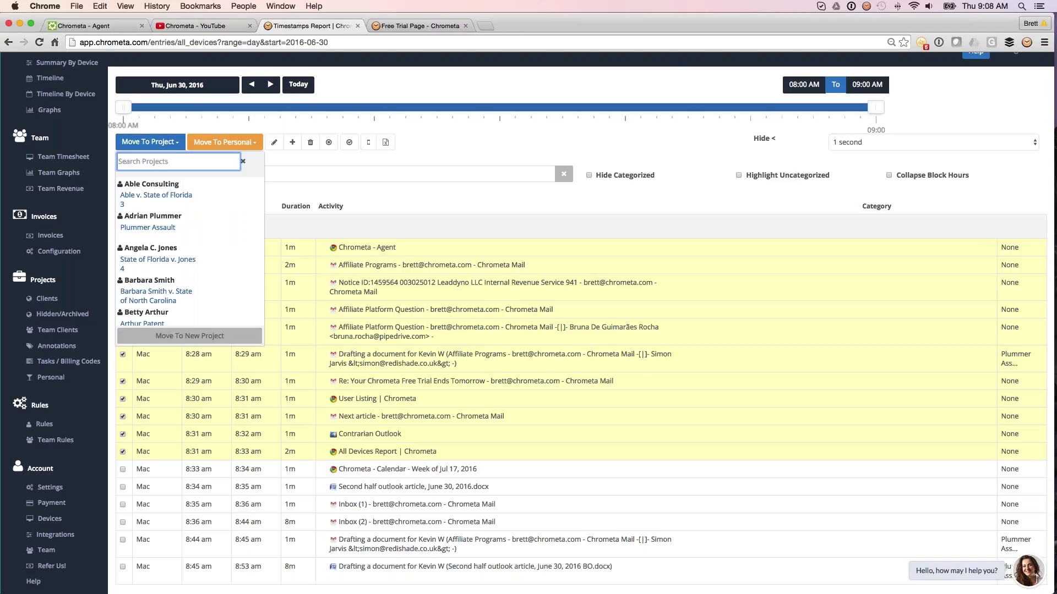
{"action": "left_click", "coordinate": [220, 268]}
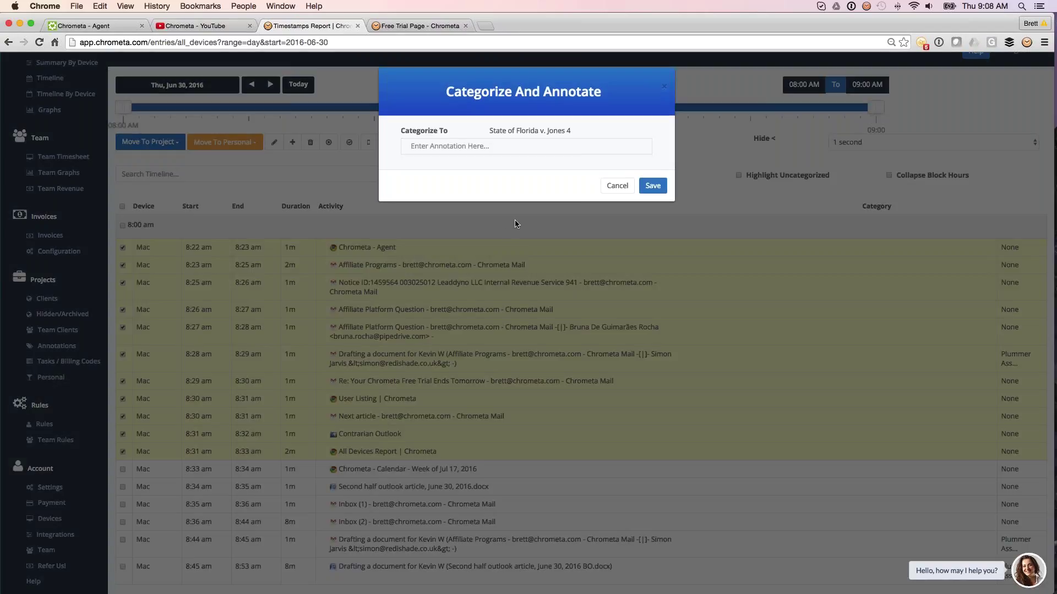
{"action": "type", "text": "All"}
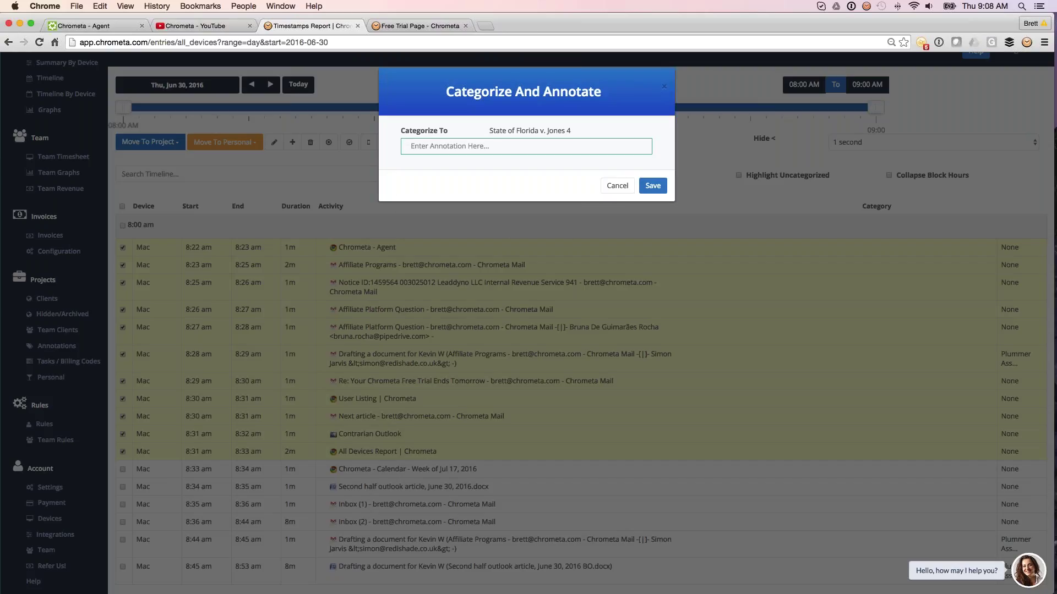
{"action": "key", "text": "Down"}
{"action": "key", "text": "Down"}
{"action": "key", "text": "Return"}
{"action": "left_click", "coordinate": [653, 185]}
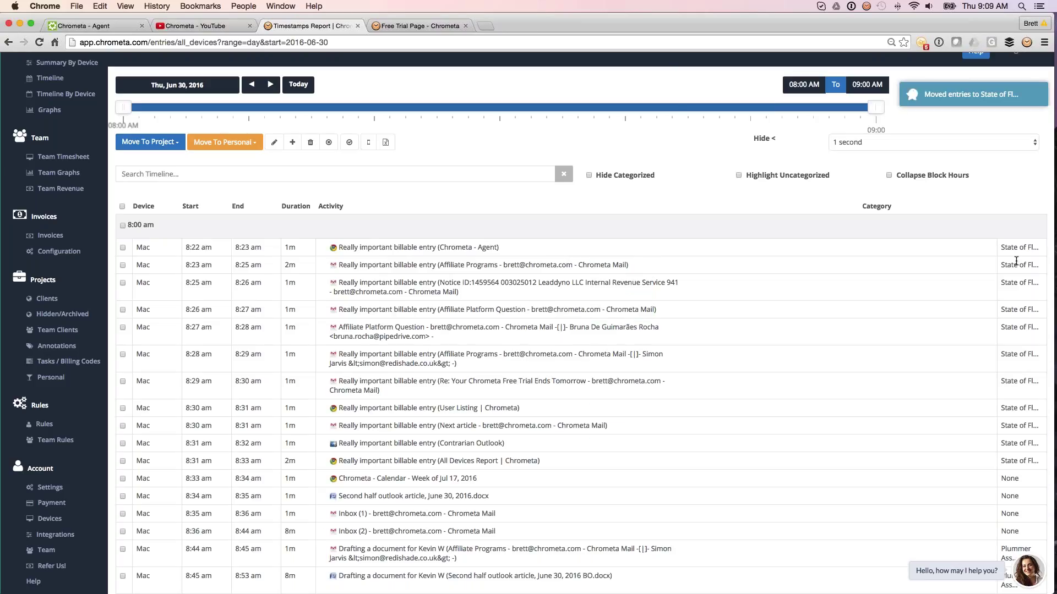
Step: Go back up and view the Jun 30 summary report
{"action": "scroll", "coordinate": [1016, 260], "scroll_direction": "up", "scroll_amount": 1}
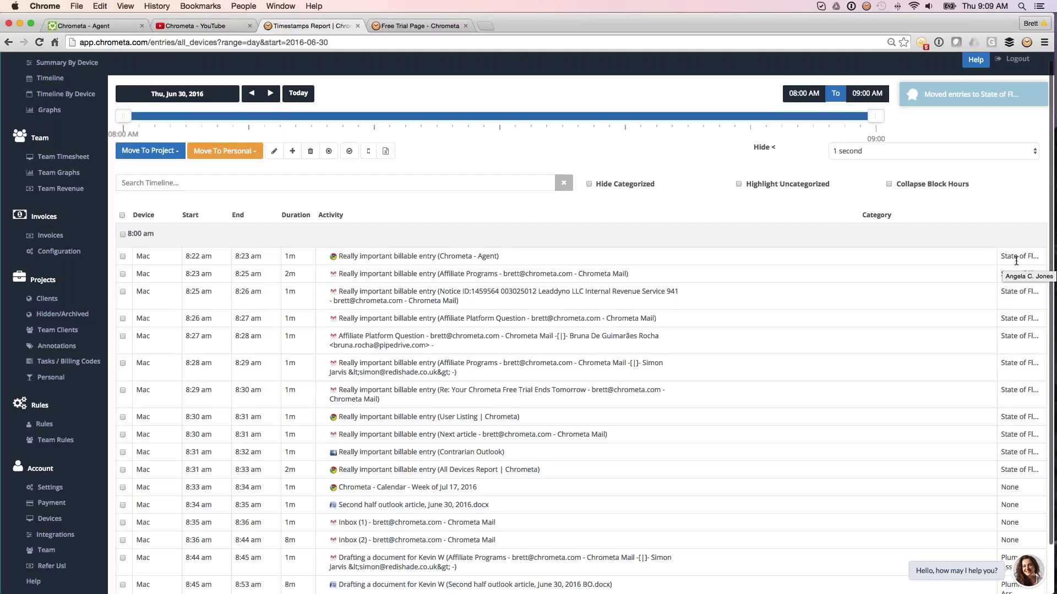
{"action": "scroll", "coordinate": [1016, 260], "scroll_direction": "up", "scroll_amount": 3}
{"action": "left_click", "coordinate": [53, 87]}
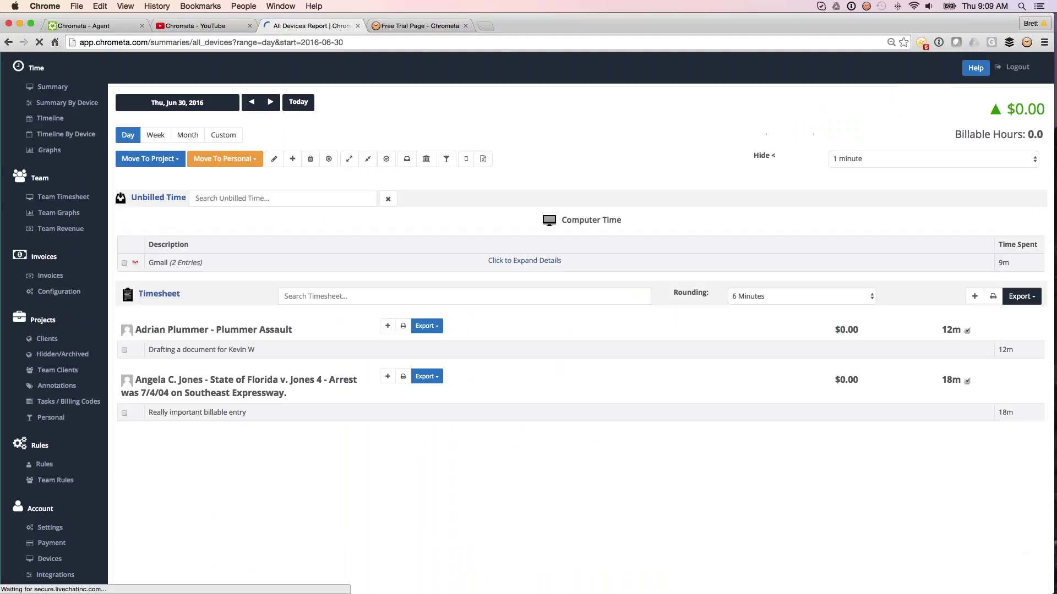
Step: Expand the billable entry to see its activities, then collapse it again
{"action": "left_click", "coordinate": [697, 415]}
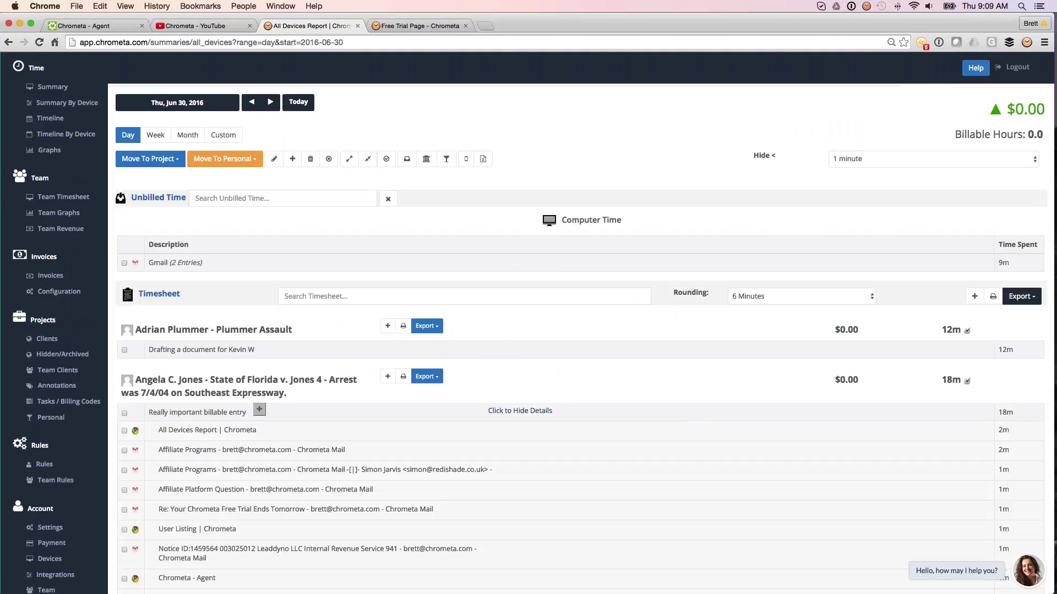
{"action": "scroll", "coordinate": [553, 416], "scroll_direction": "down", "scroll_amount": 3}
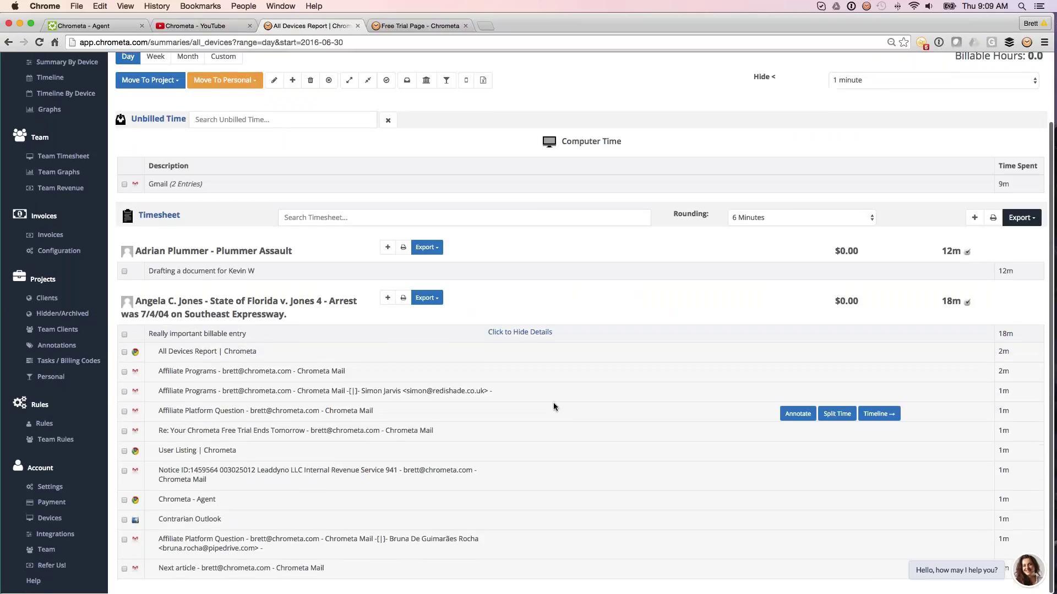
{"action": "left_click", "coordinate": [553, 333]}
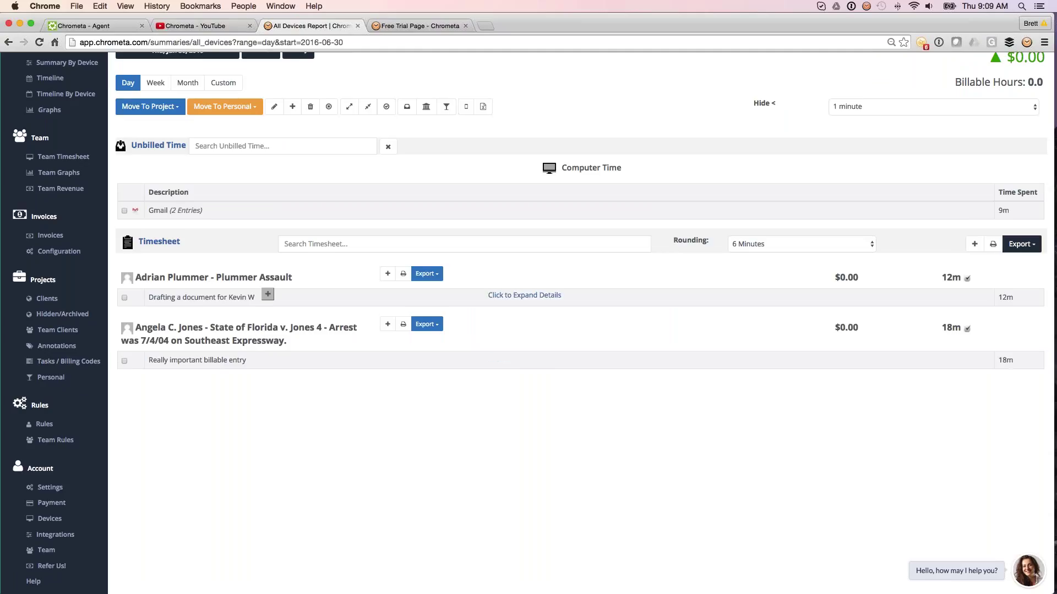
Step: Keep rounding at 6 Minutes and reload the summary report
{"action": "left_click", "coordinate": [784, 244]}
{"action": "left_click", "coordinate": [783, 243]}
{"action": "scroll", "coordinate": [615, 204], "scroll_direction": "up", "scroll_amount": 1}
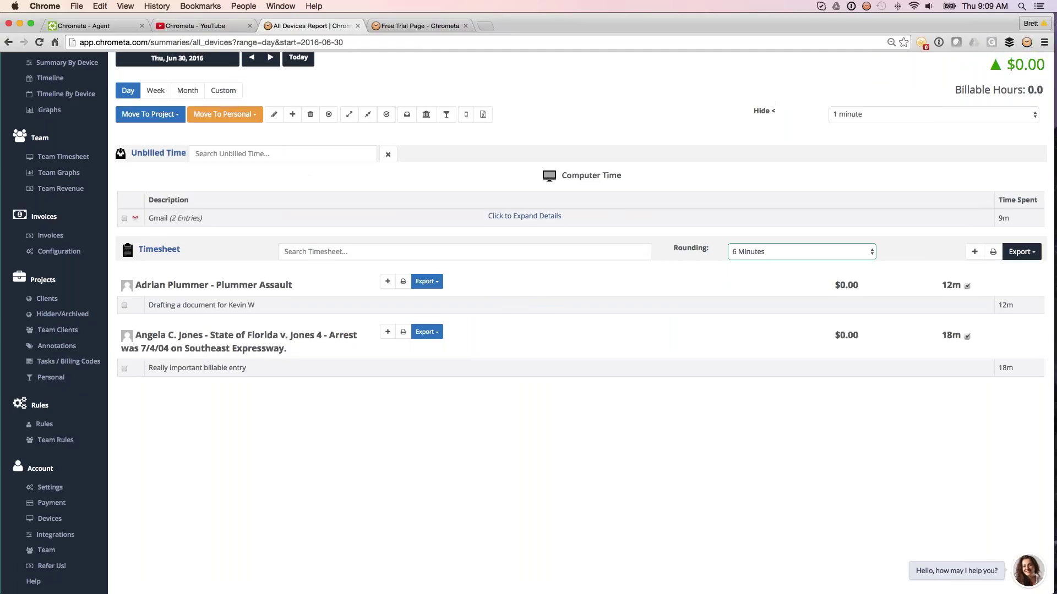
{"action": "scroll", "coordinate": [615, 220], "scroll_direction": "up", "scroll_amount": 3}
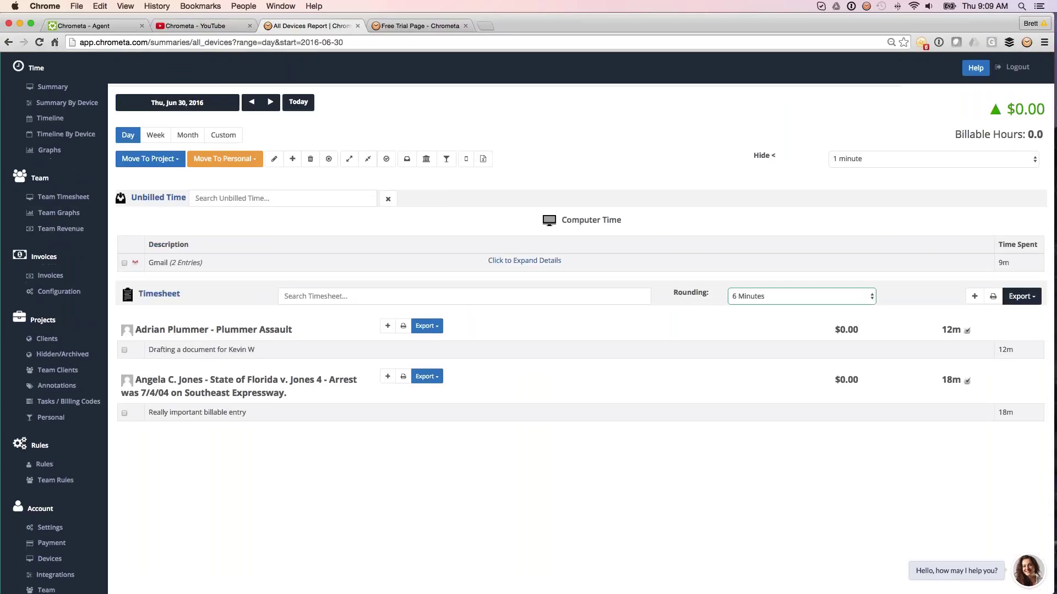
{"action": "left_click", "coordinate": [52, 87]}
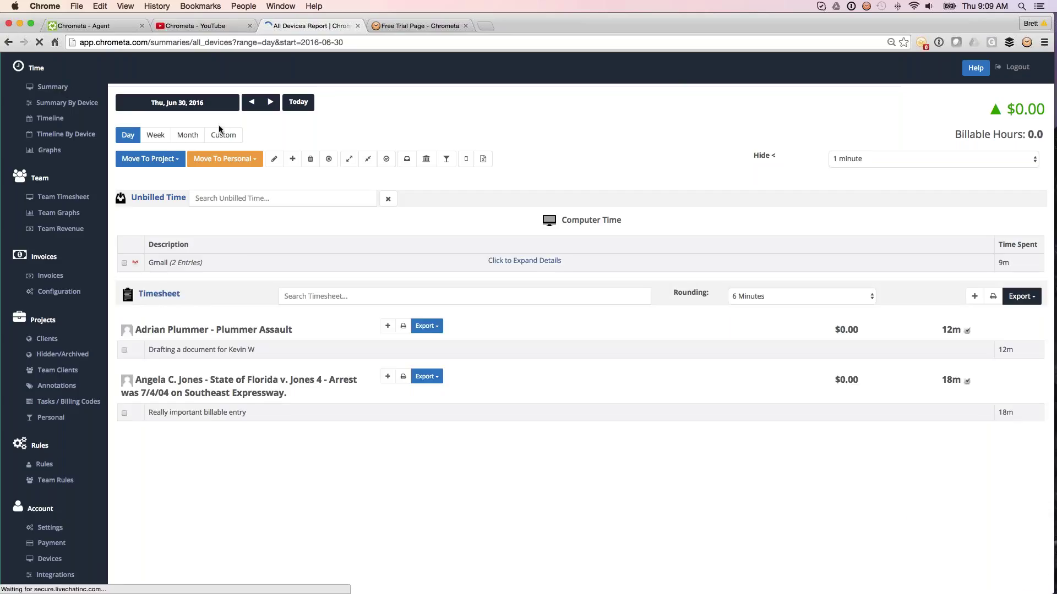
Step: Select the timeline entries from 08:30 to 09:00 AM with the slider
{"action": "left_click", "coordinate": [50, 119]}
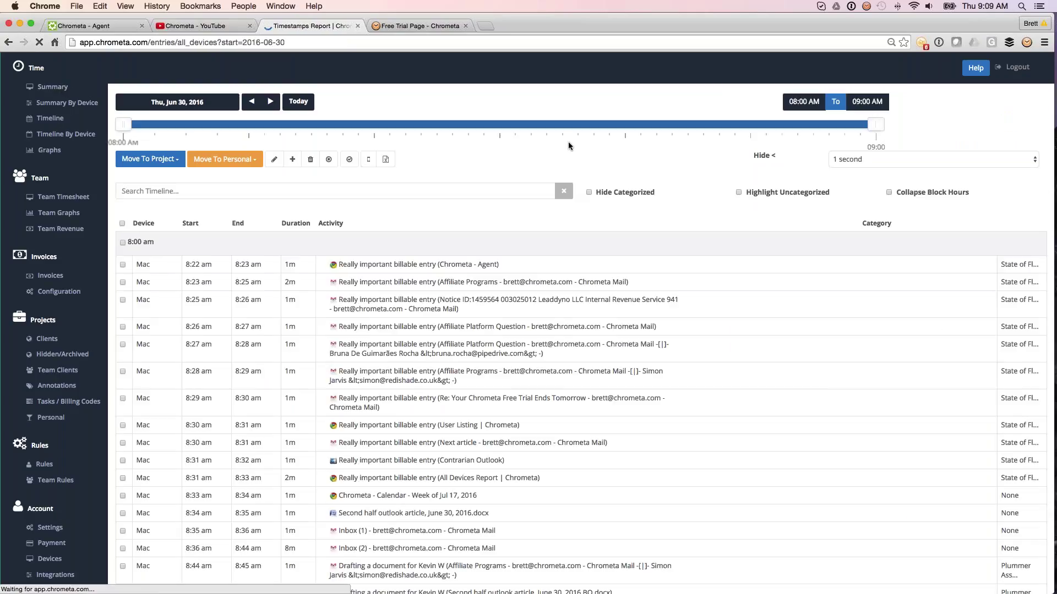
{"action": "mouse_move", "coordinate": [126, 125]}
{"action": "left_mouse_down"}
{"action": "mouse_move", "coordinate": [560, 147]}
{"action": "mouse_move", "coordinate": [603, 132]}
{"action": "mouse_move", "coordinate": [529, 129]}
{"action": "left_mouse_up"}
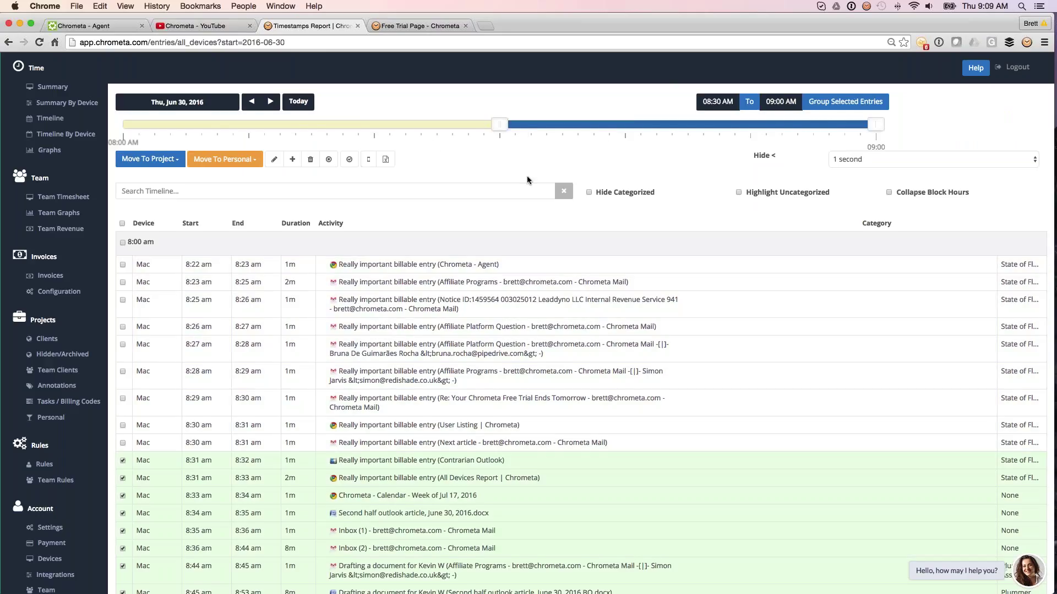
{"action": "scroll", "coordinate": [550, 264], "scroll_direction": "down", "scroll_amount": 1}
{"action": "scroll", "coordinate": [611, 347], "scroll_direction": "down", "scroll_amount": 2}
{"action": "scroll", "coordinate": [610, 341], "scroll_direction": "up", "scroll_amount": 3}
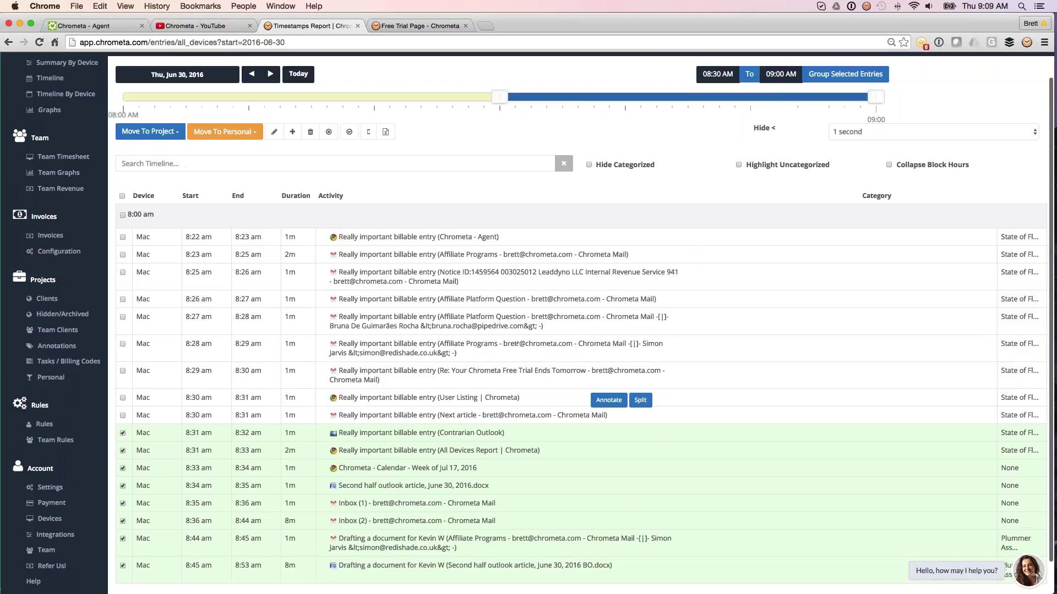
Step: Start grouping the selected entries, dismiss without an annotation, and go to Rules
{"action": "left_click", "coordinate": [846, 106]}
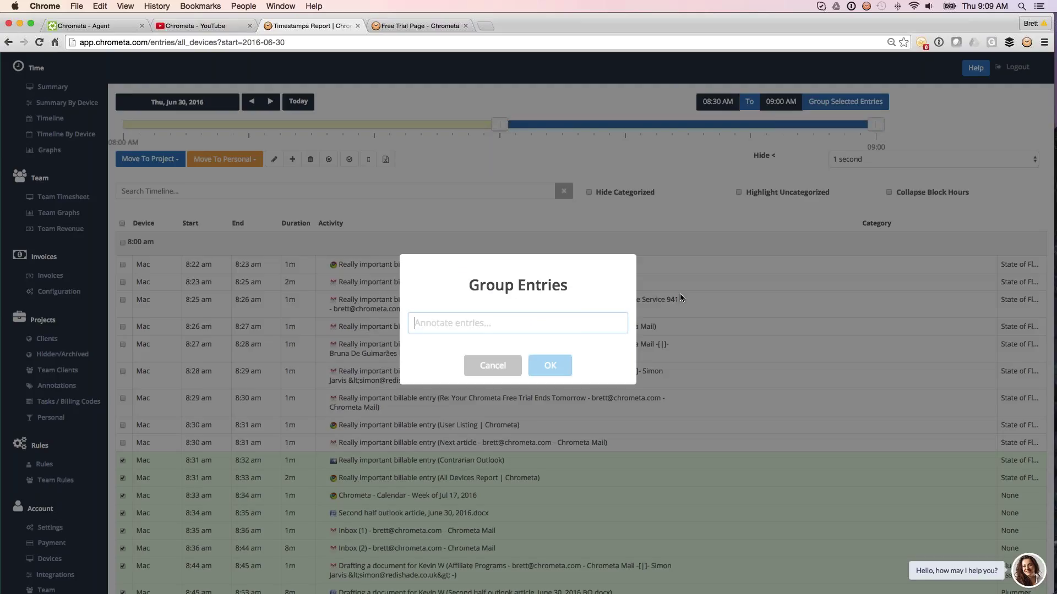
{"action": "key", "text": "Escape"}
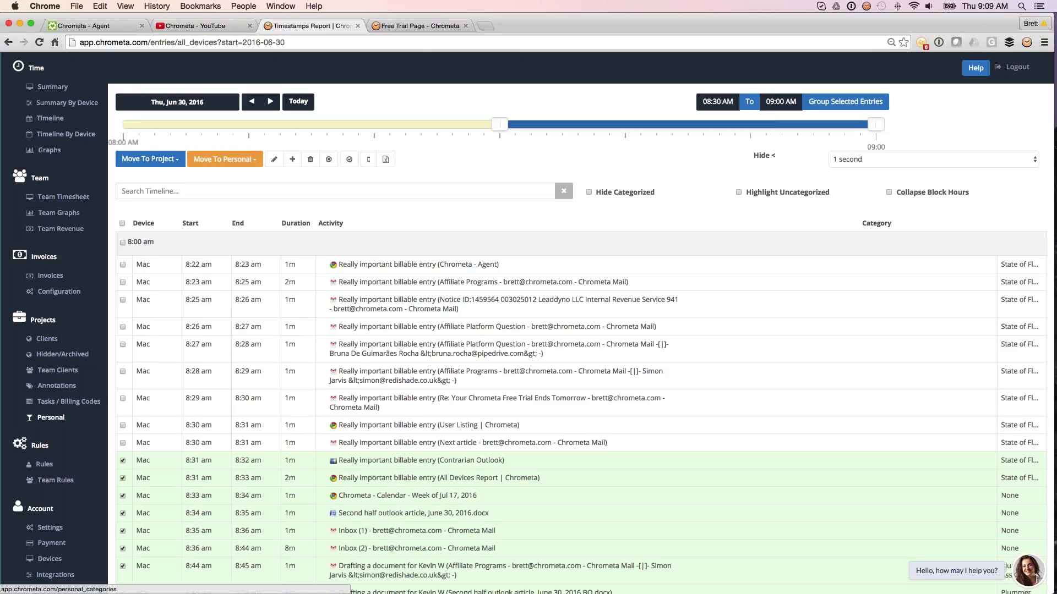
{"action": "left_click", "coordinate": [50, 464]}
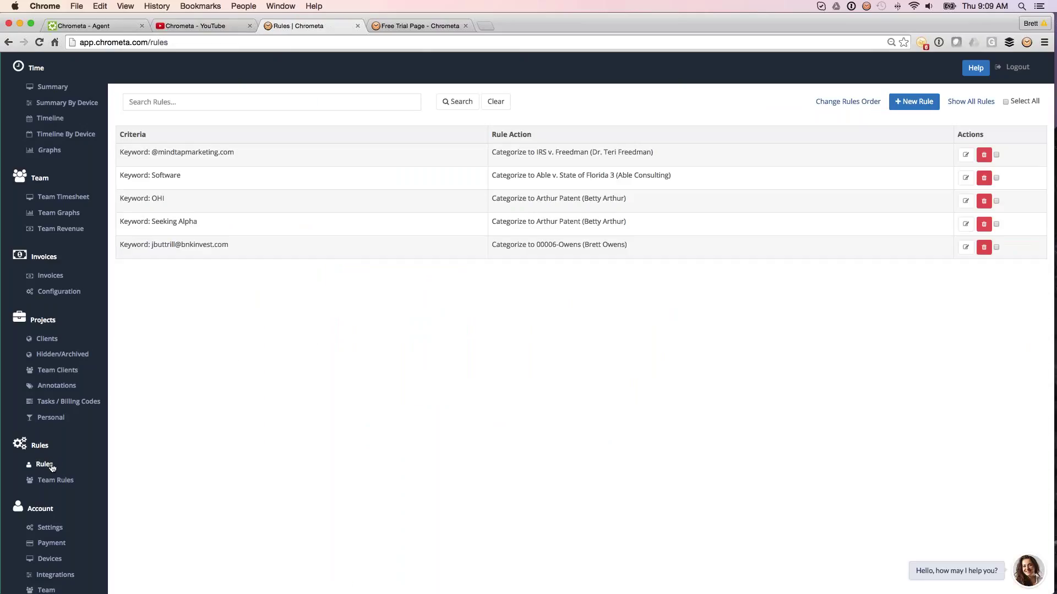
Step: Start a new rule, view its Move To project list, then cancel without saving
{"action": "left_click", "coordinate": [928, 105]}
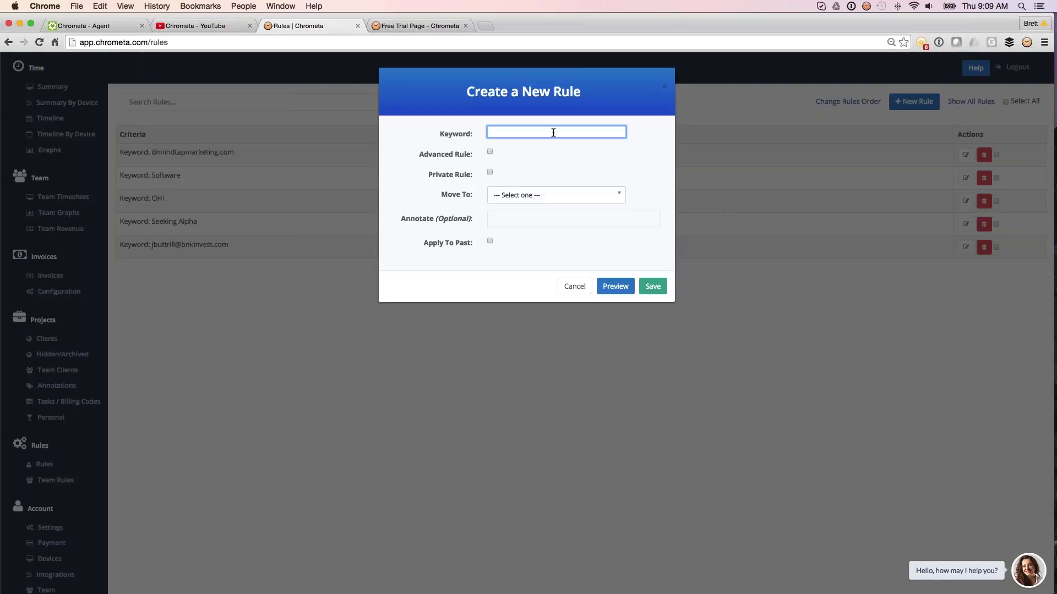
{"action": "left_click", "coordinate": [504, 194]}
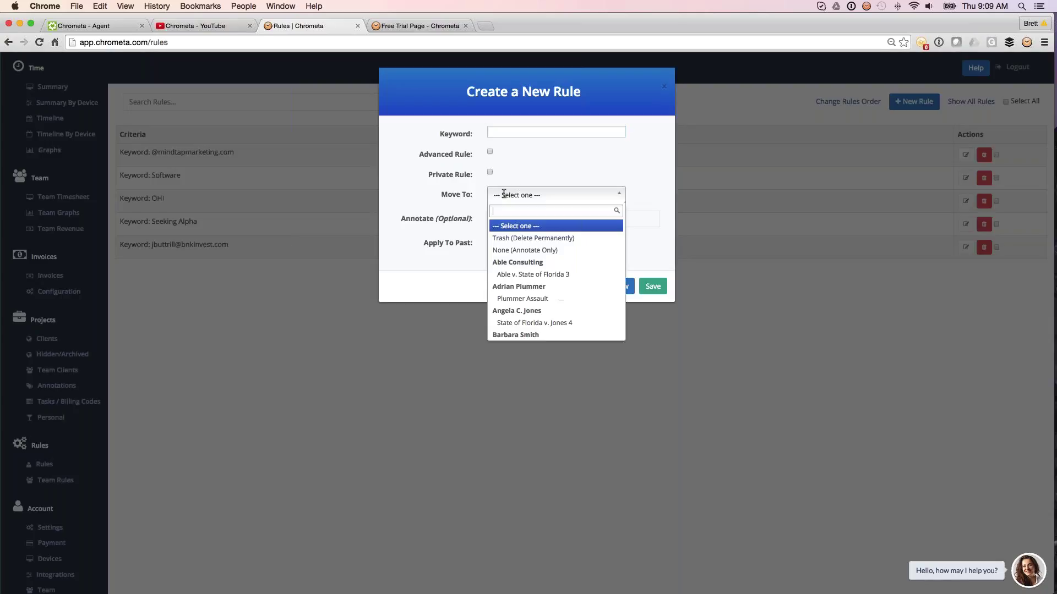
{"action": "left_click", "coordinate": [503, 194]}
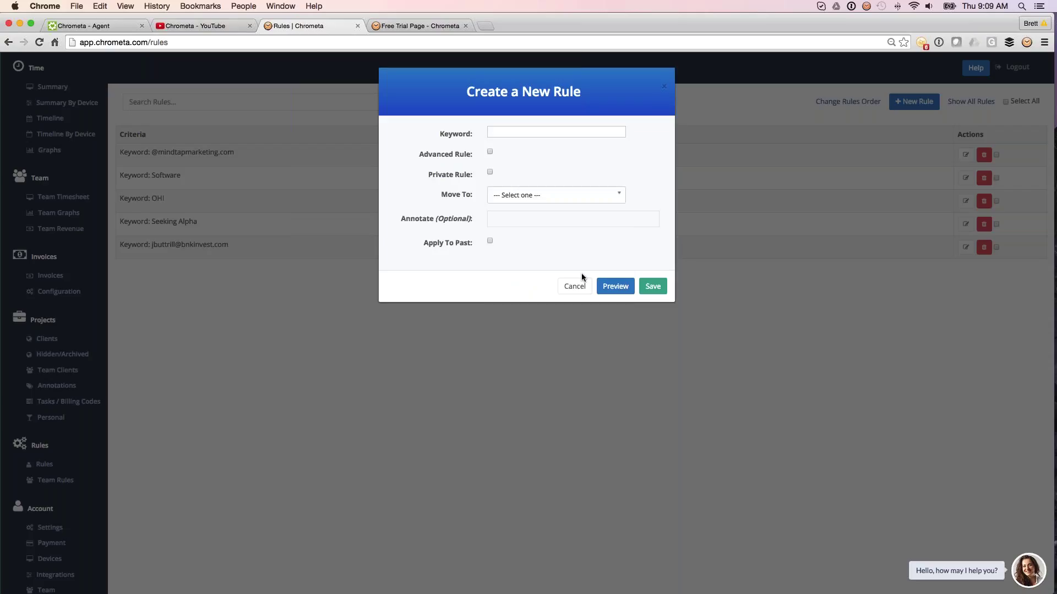
{"action": "left_click", "coordinate": [570, 287]}
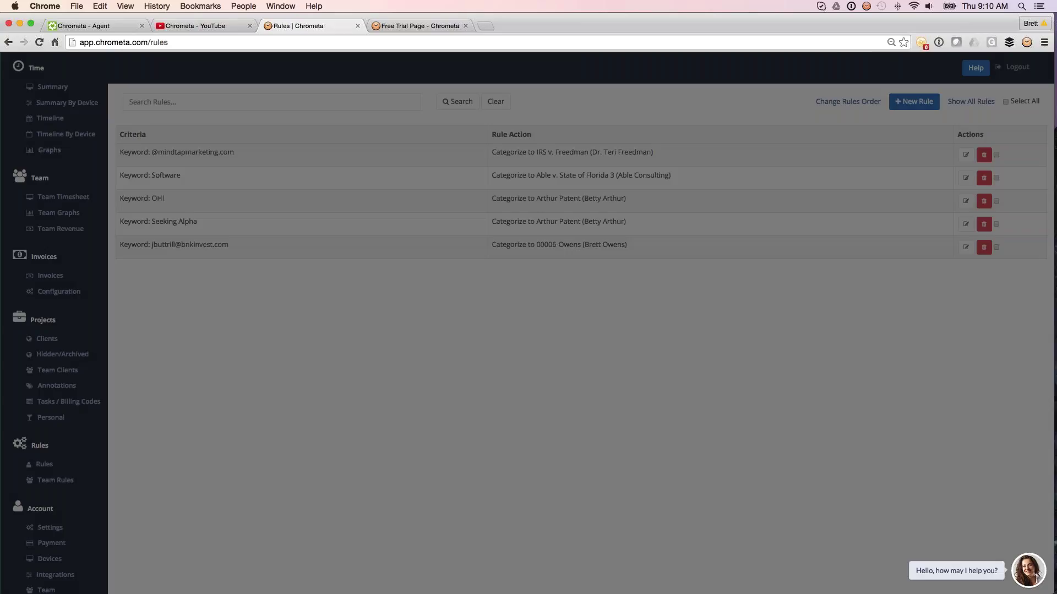
Step: On the Jun 30 summary, view the Timesheet Export options: Clio, Time Matters, Excel, Create Invoices
{"action": "left_click", "coordinate": [52, 86]}
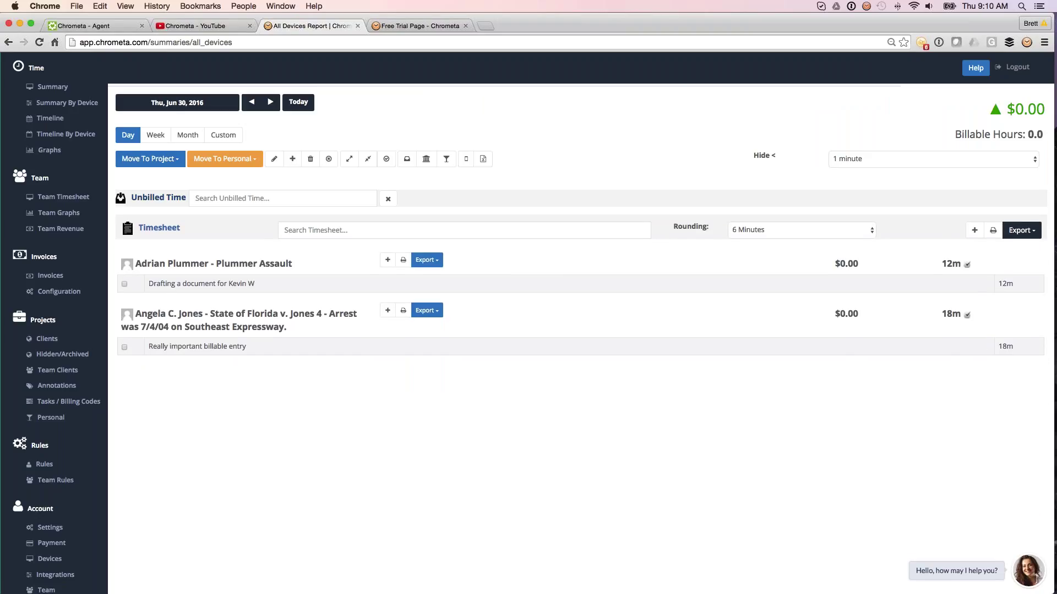
{"action": "left_click", "coordinate": [427, 260]}
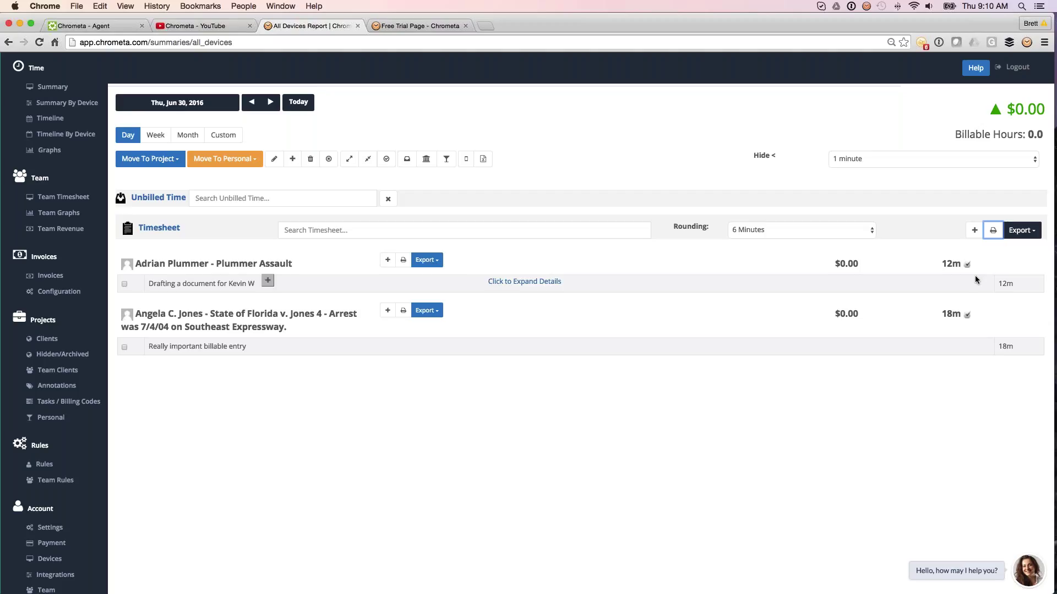
{"action": "left_click", "coordinate": [1017, 234]}
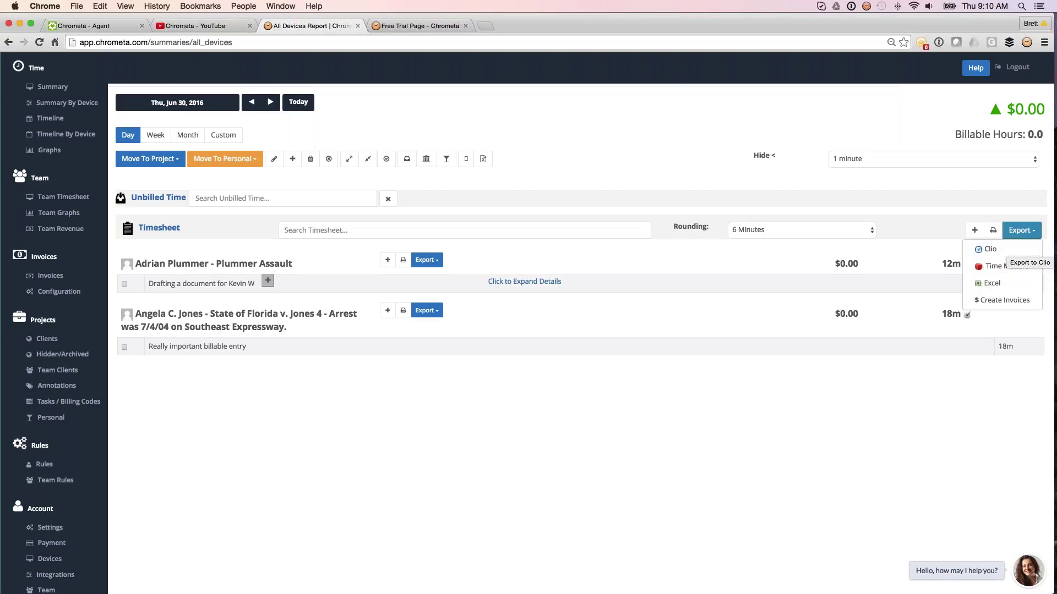
{"action": "left_click", "coordinate": [476, 430]}
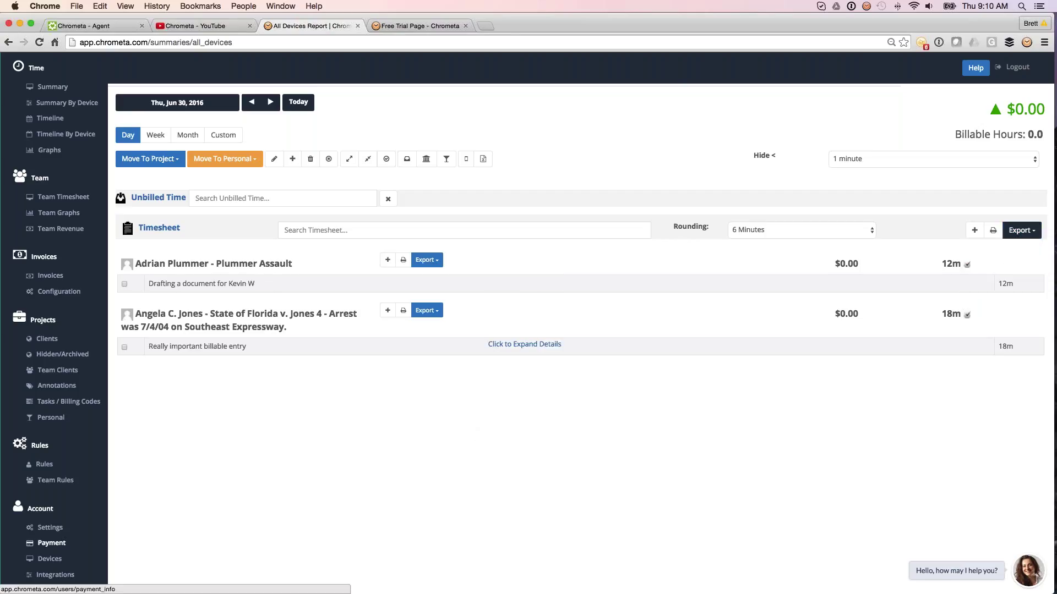
{"action": "left_click", "coordinate": [55, 574]}
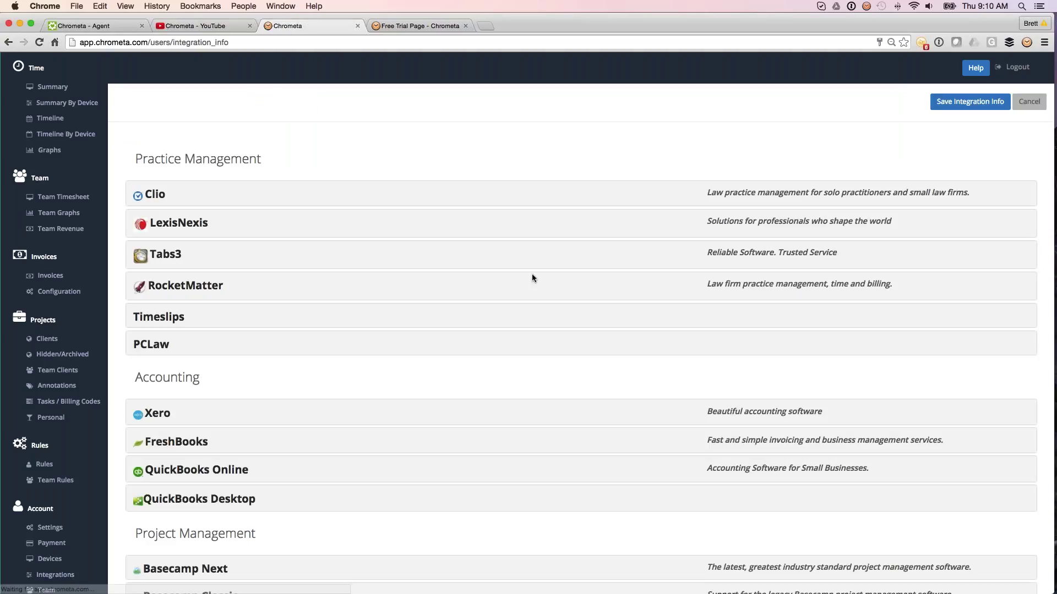
{"action": "scroll", "coordinate": [531, 270], "scroll_direction": "down", "scroll_amount": 2}
{"action": "scroll", "coordinate": [532, 270], "scroll_direction": "down", "scroll_amount": 3}
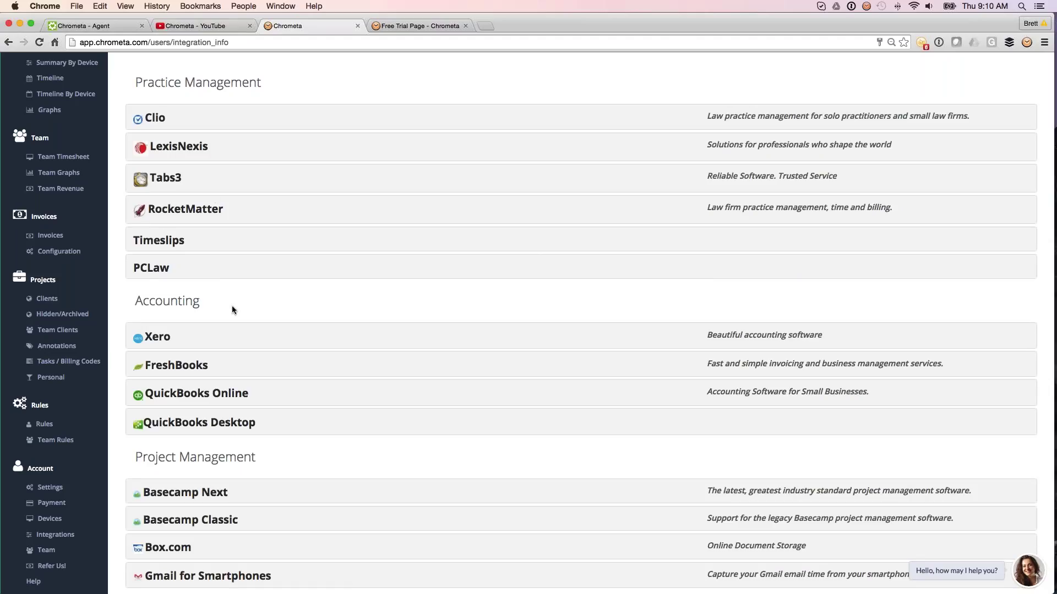
{"action": "scroll", "coordinate": [232, 310], "scroll_direction": "down", "scroll_amount": 1}
{"action": "scroll", "coordinate": [233, 310], "scroll_direction": "down", "scroll_amount": 1}
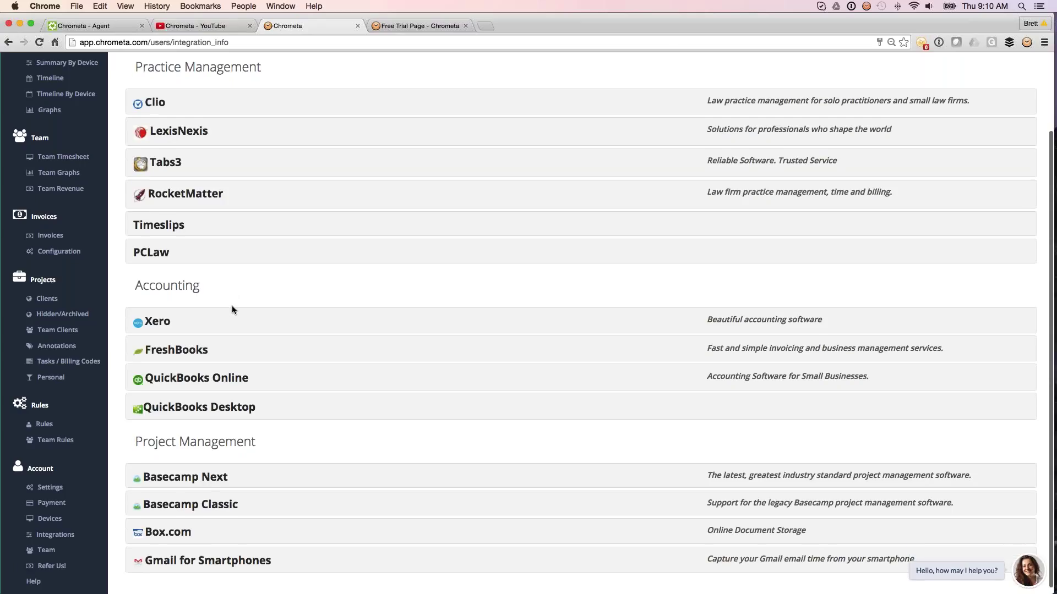
{"action": "scroll", "coordinate": [232, 310], "scroll_direction": "up", "scroll_amount": 2}
{"action": "scroll", "coordinate": [302, 371], "scroll_direction": "down", "scroll_amount": 1}
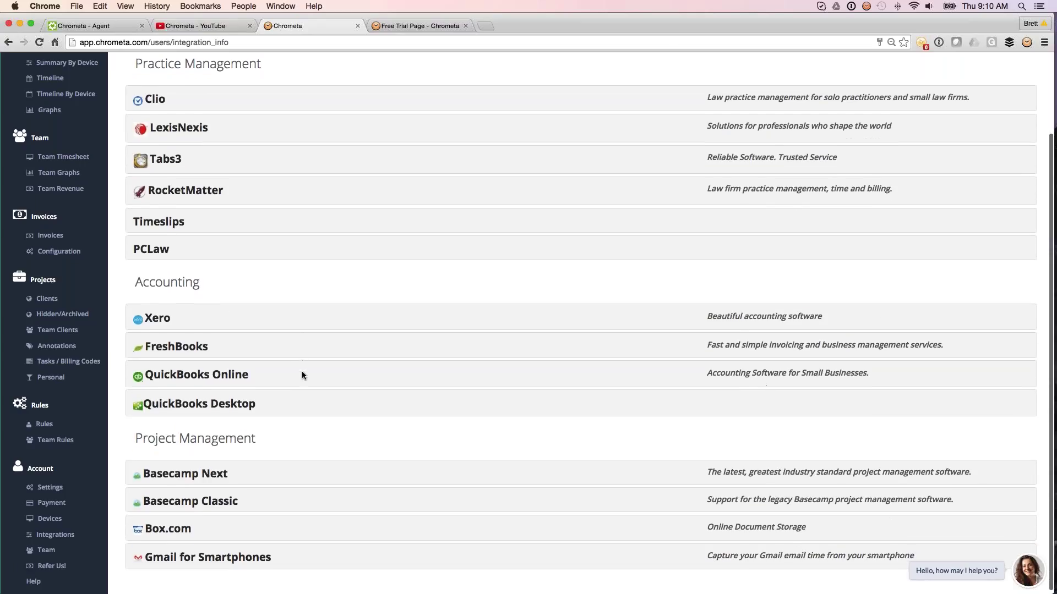
{"action": "scroll", "coordinate": [301, 371], "scroll_direction": "up", "scroll_amount": 4}
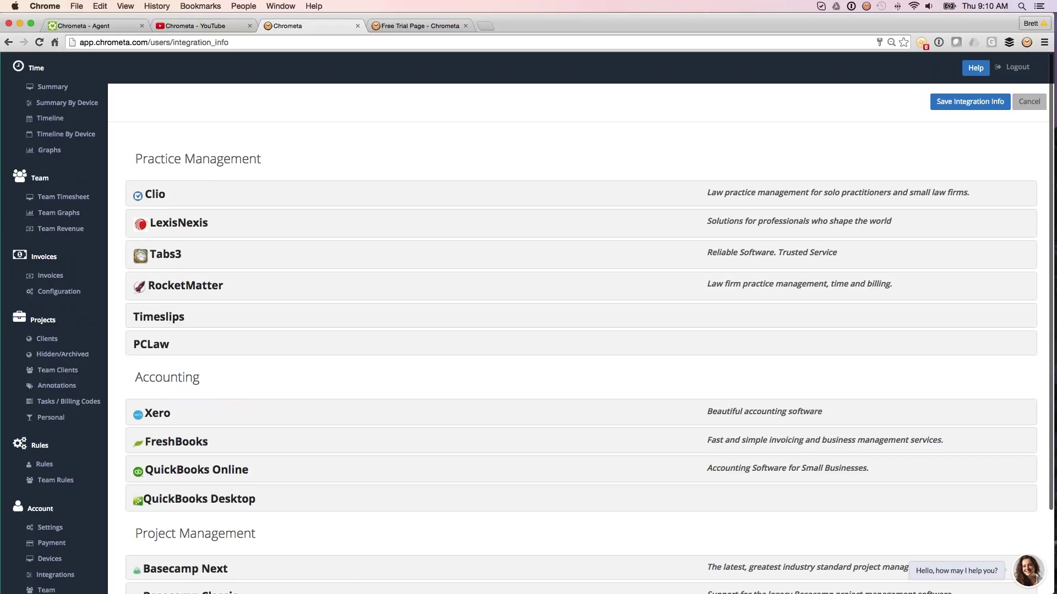
{"action": "left_click", "coordinate": [66, 84]}
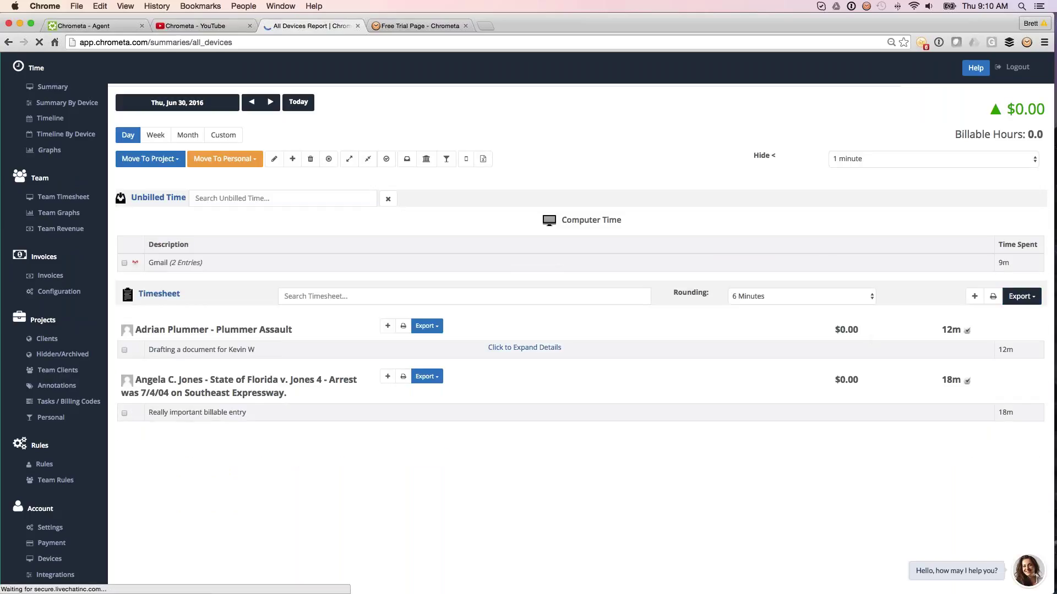
{"action": "left_click", "coordinate": [1020, 297]}
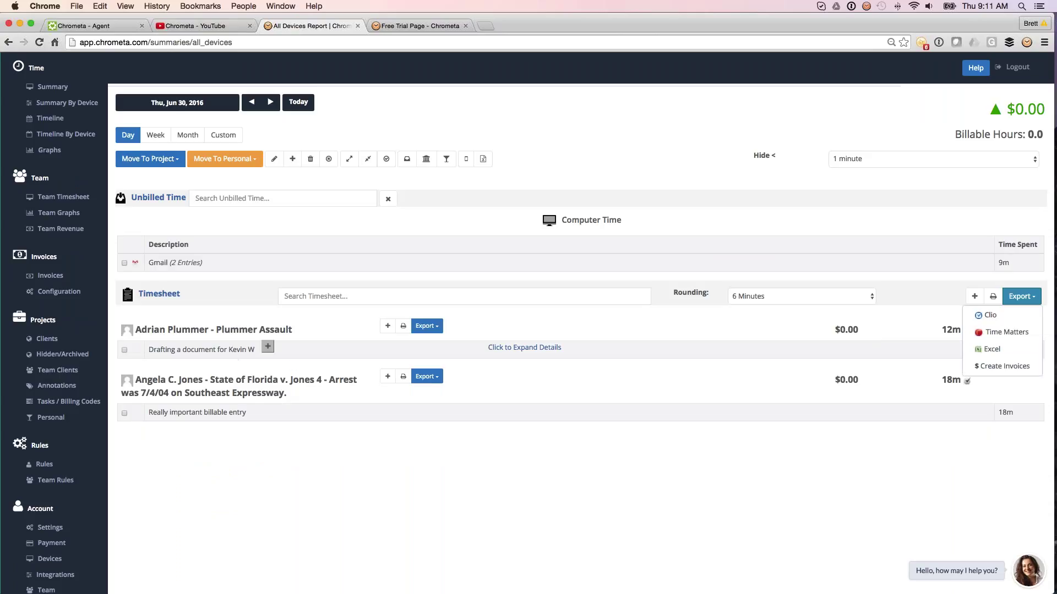
{"action": "left_click", "coordinate": [846, 503]}
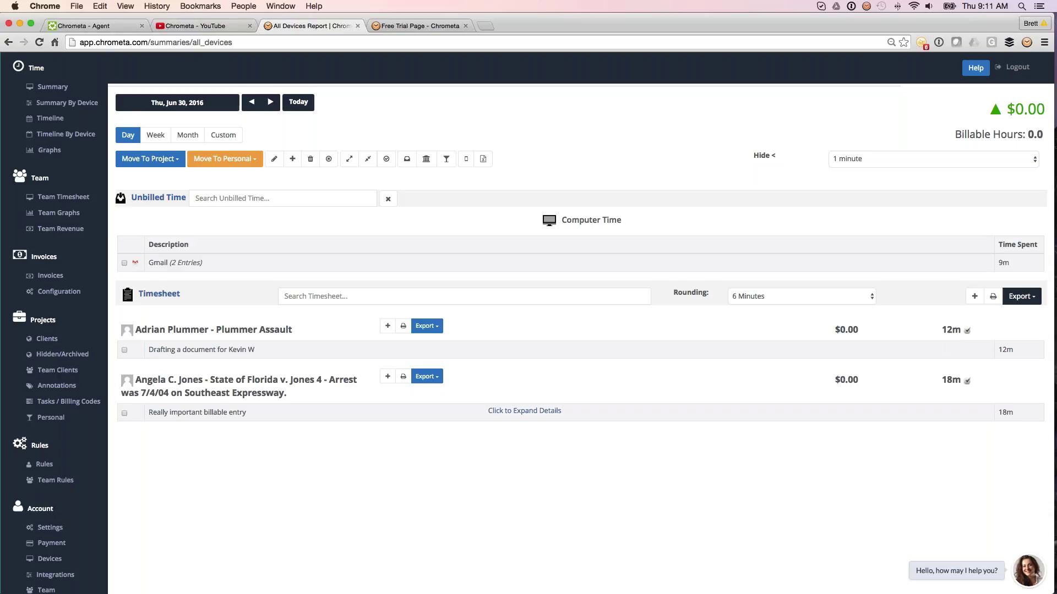
{"action": "double_click", "coordinate": [951, 330]}
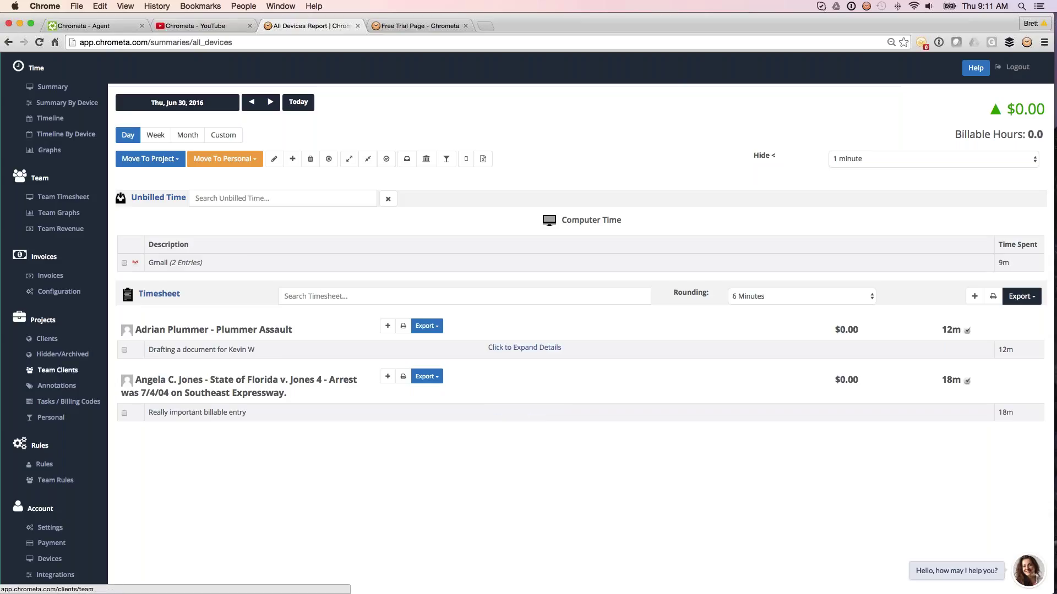
Step: Show the Clients & Projects list with its four Clio-synced projects
{"action": "left_click", "coordinate": [38, 341]}
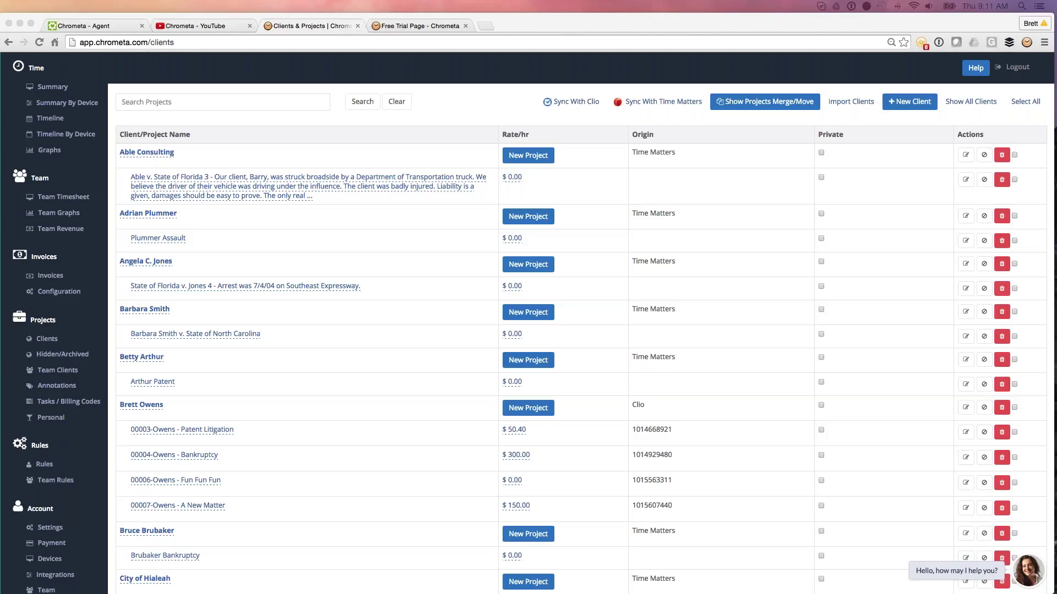
Step: Load chrometa.com's Contact page in a new tab, then return to Clients & Projects
{"action": "left_click", "coordinate": [484, 25]}
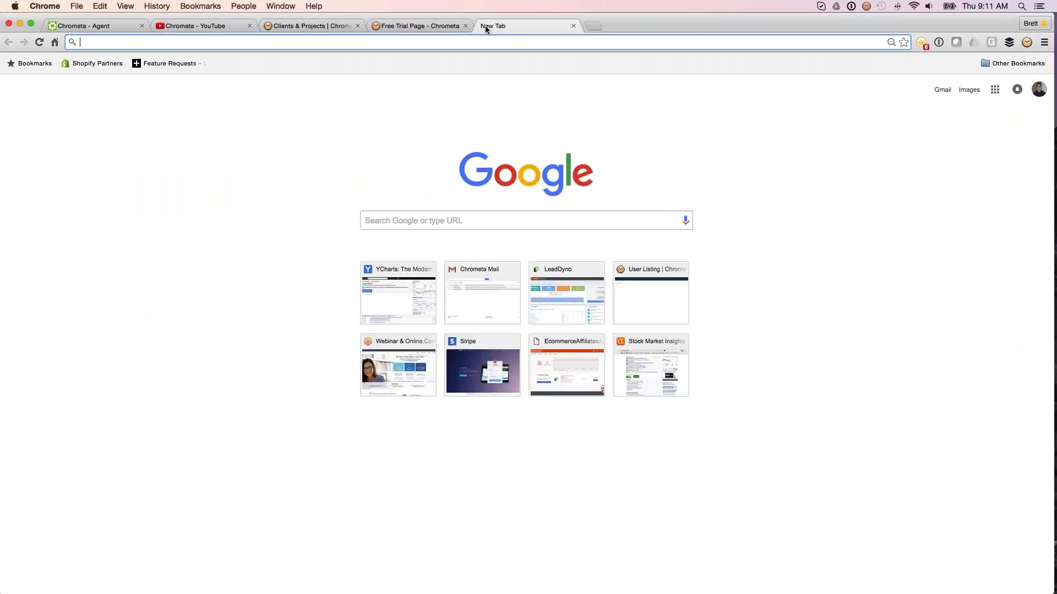
{"action": "type", "text": "chrometa.com"}
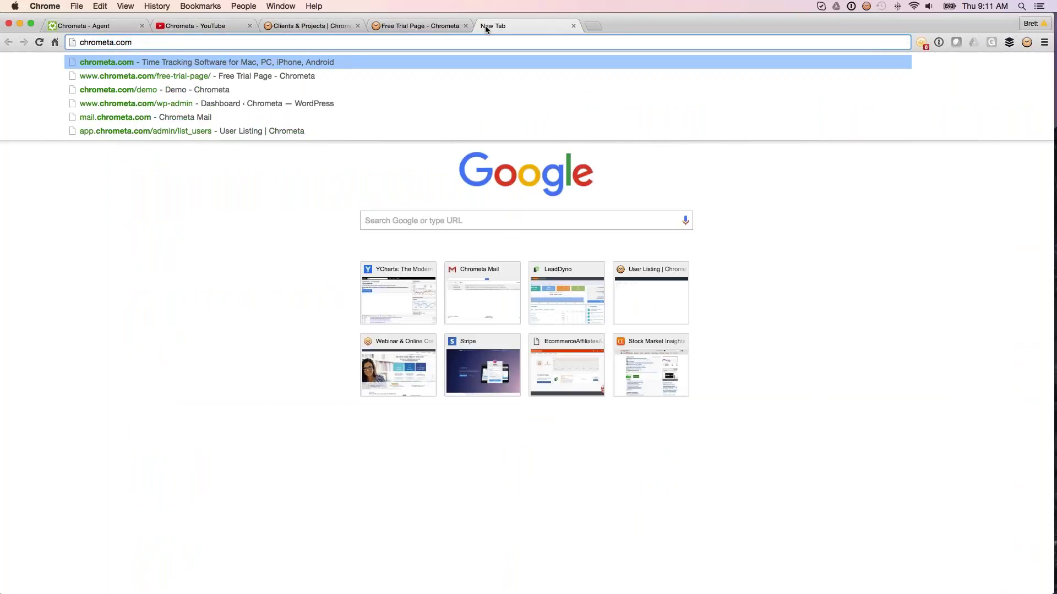
{"action": "key", "text": "Return"}
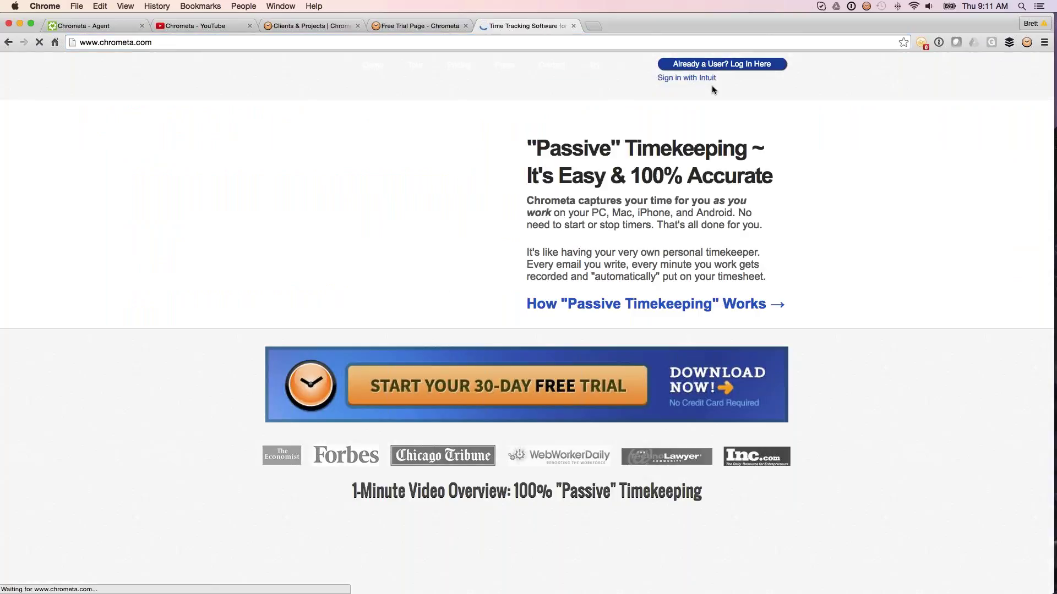
{"action": "left_click", "coordinate": [551, 65]}
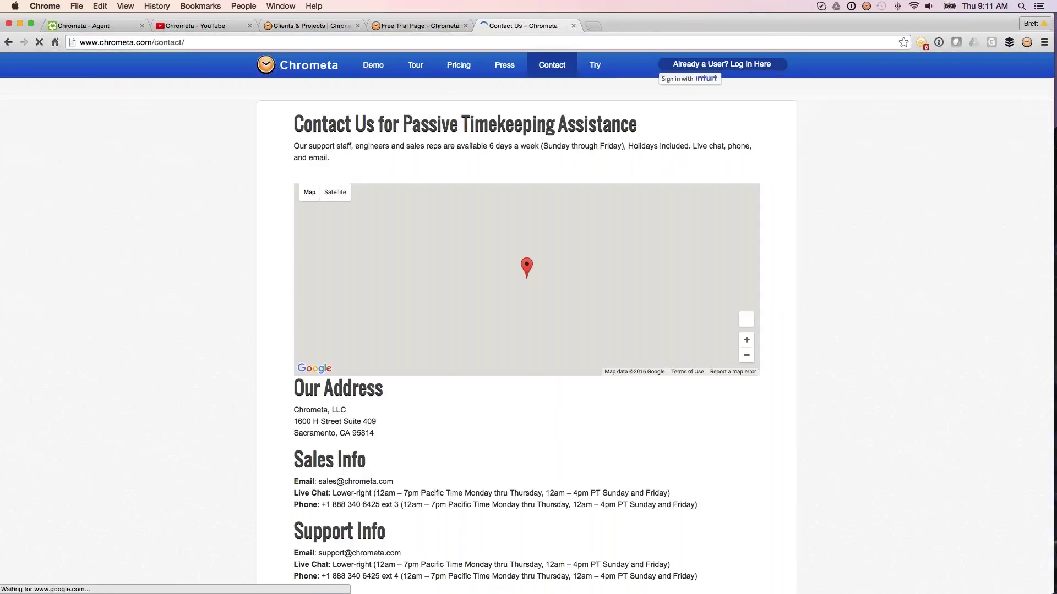
{"action": "scroll", "coordinate": [127, 303], "scroll_direction": "down", "scroll_amount": 3}
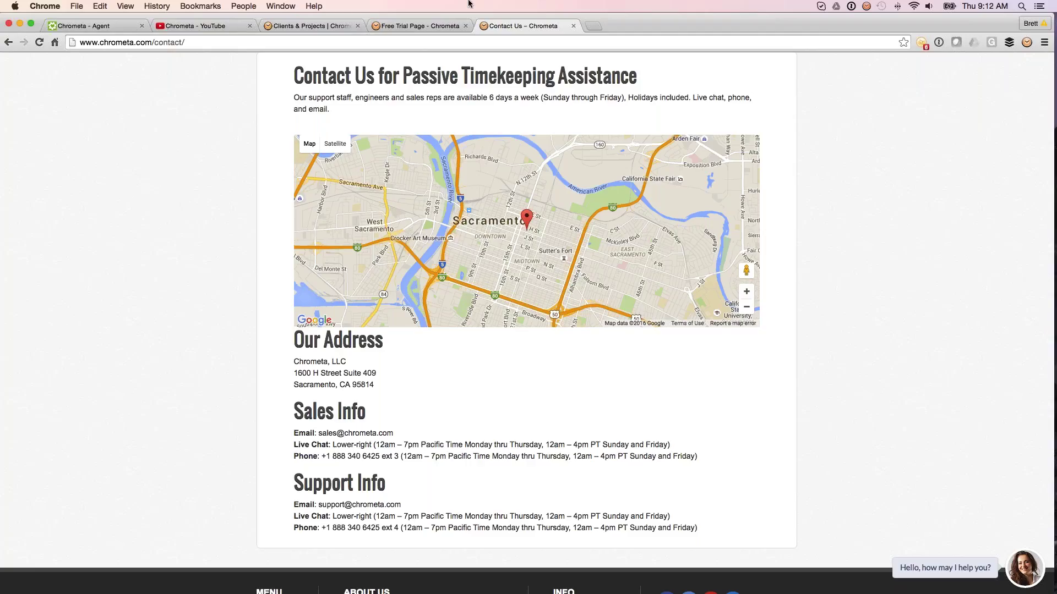
{"action": "left_click", "coordinate": [313, 28]}
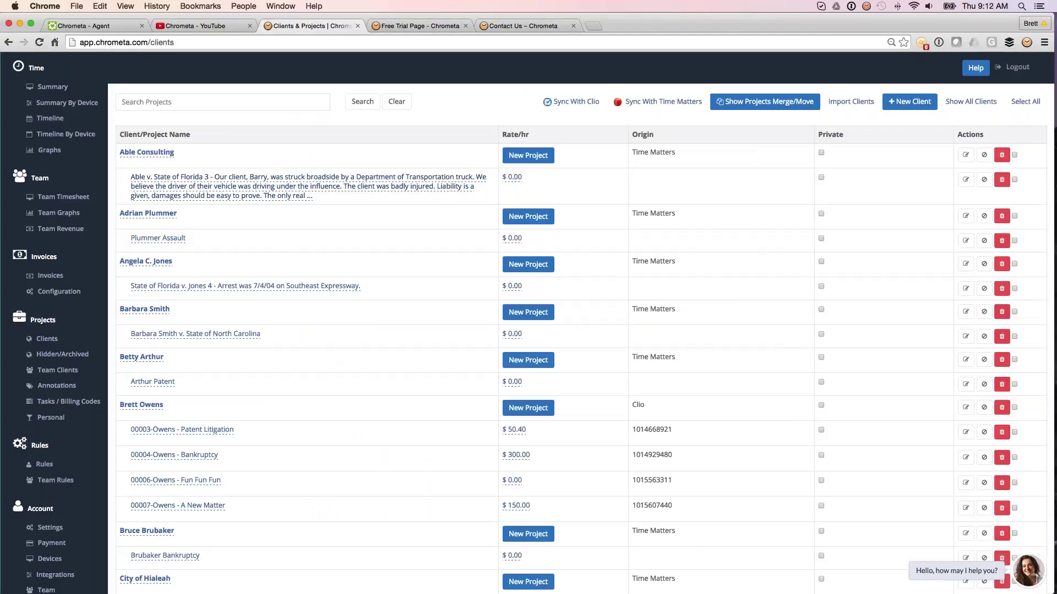
{"action": "left_click", "coordinate": [55, 576]}
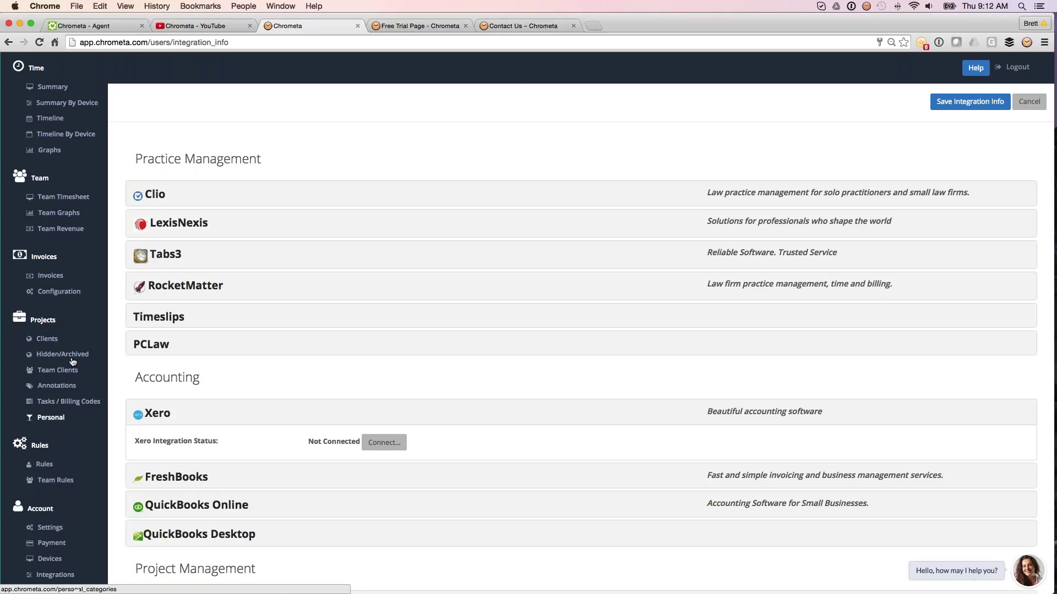
{"action": "left_click", "coordinate": [47, 339]}
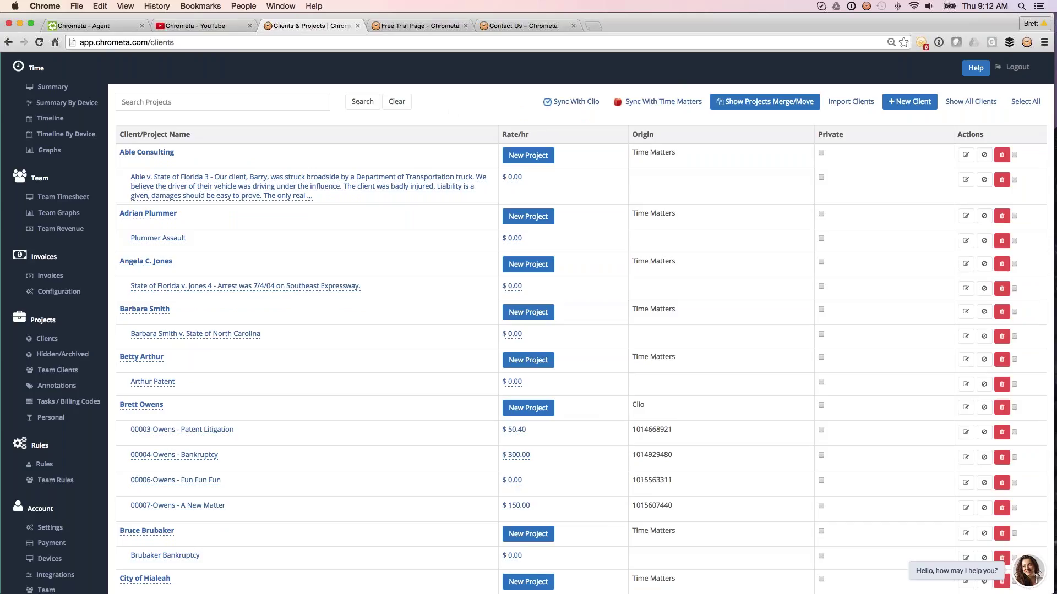
{"action": "scroll", "coordinate": [308, 186], "scroll_direction": "down", "scroll_amount": 1}
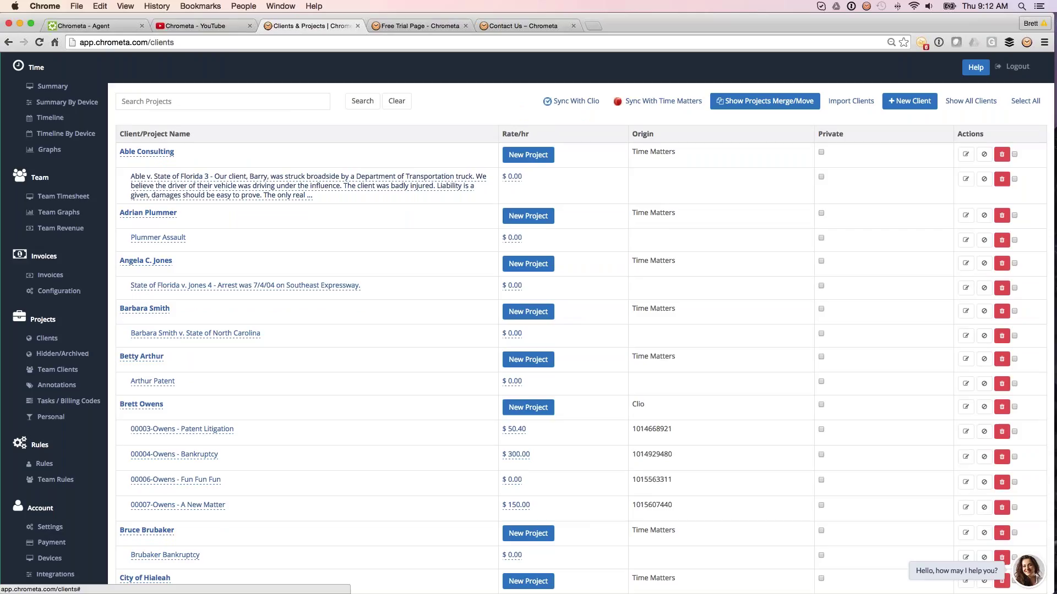
{"action": "scroll", "coordinate": [308, 186], "scroll_direction": "up", "scroll_amount": 1}
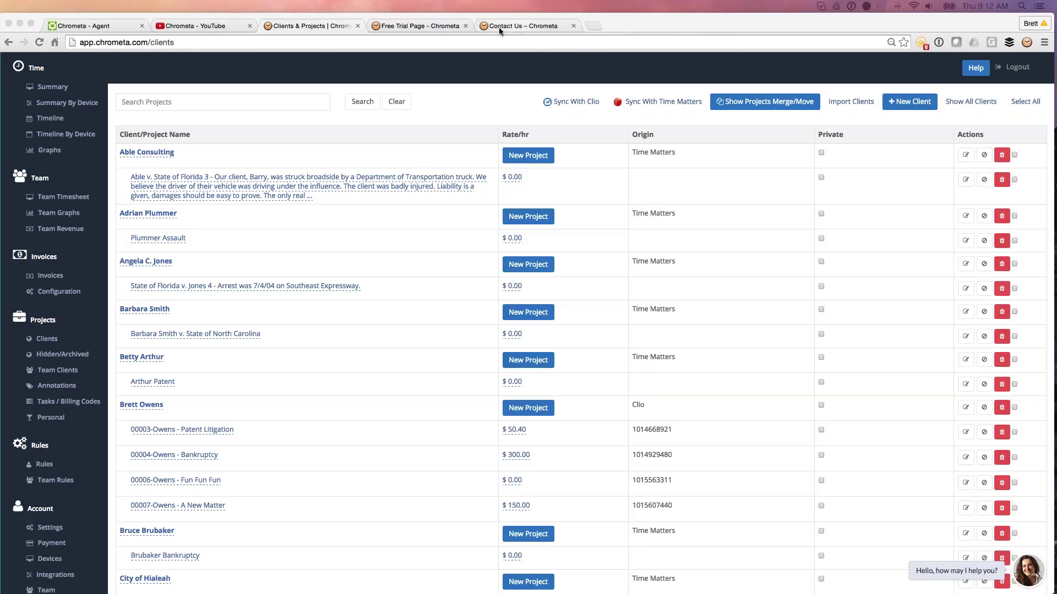
Step: Scroll the Free Trial page to its Windows, Mac, Android and iOS download options
{"action": "left_click", "coordinate": [443, 26]}
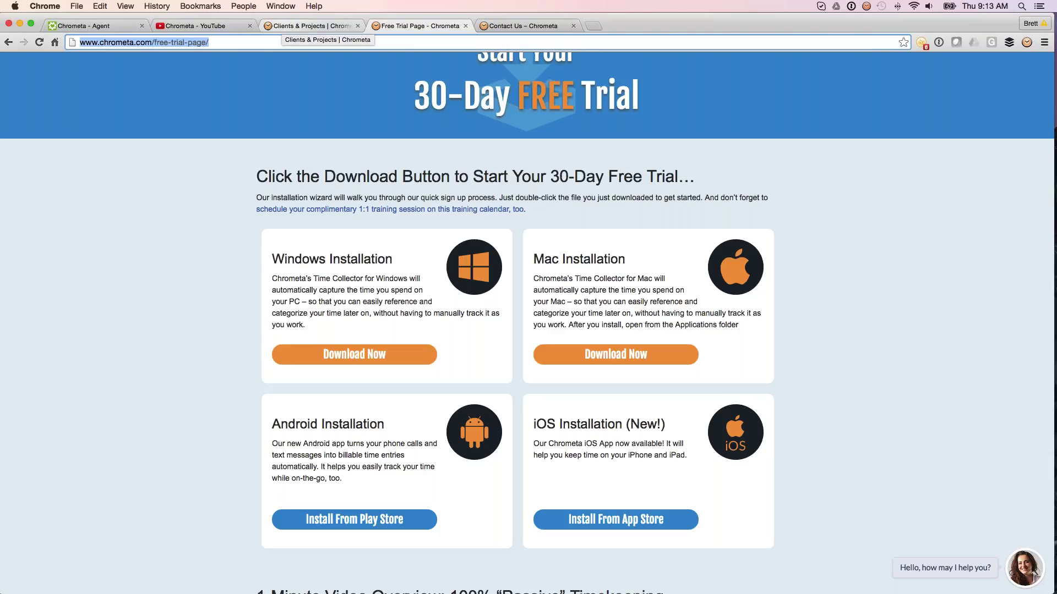
{"action": "scroll", "coordinate": [528, 319], "scroll_direction": "down", "scroll_amount": 1}
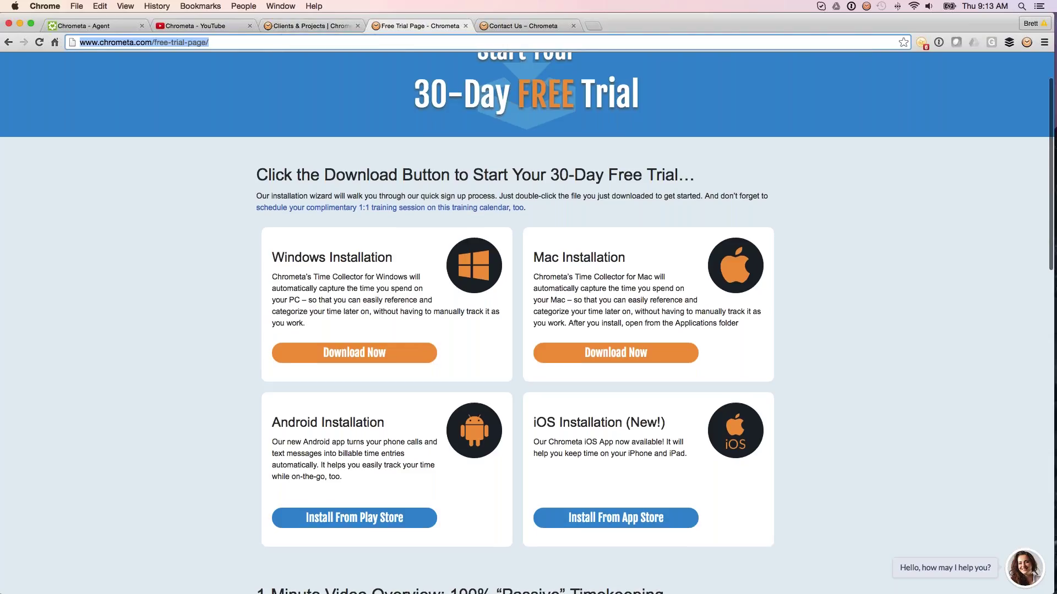
{"action": "scroll", "coordinate": [341, 329], "scroll_direction": "down", "scroll_amount": 2}
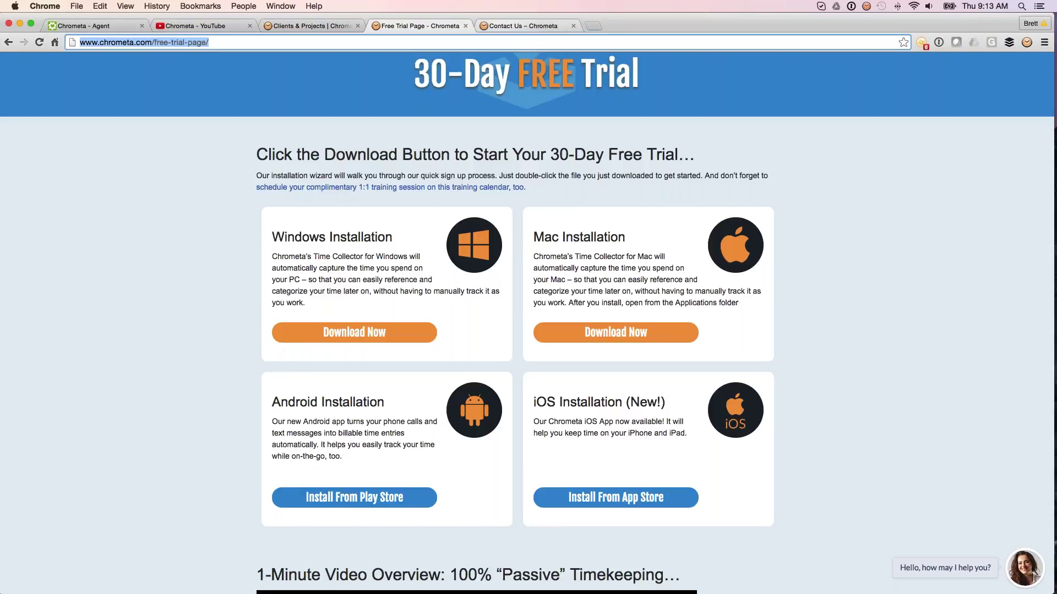
Step: Show the Contact Us tab and scroll through its office map and contact details
{"action": "key", "text": "ctrl+Tab"}
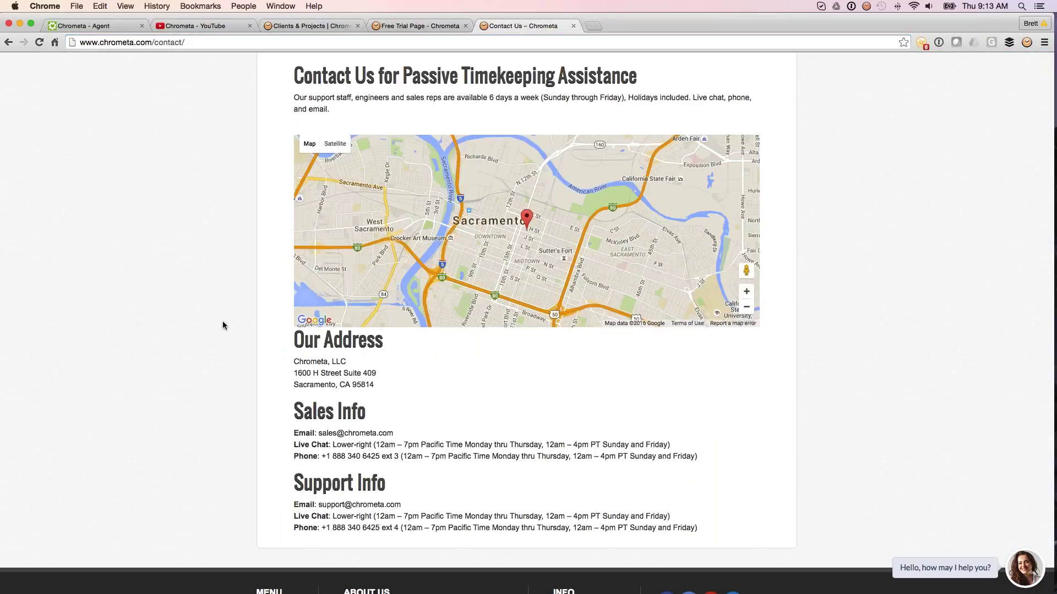
{"action": "scroll", "coordinate": [223, 325], "scroll_direction": "up", "scroll_amount": 2}
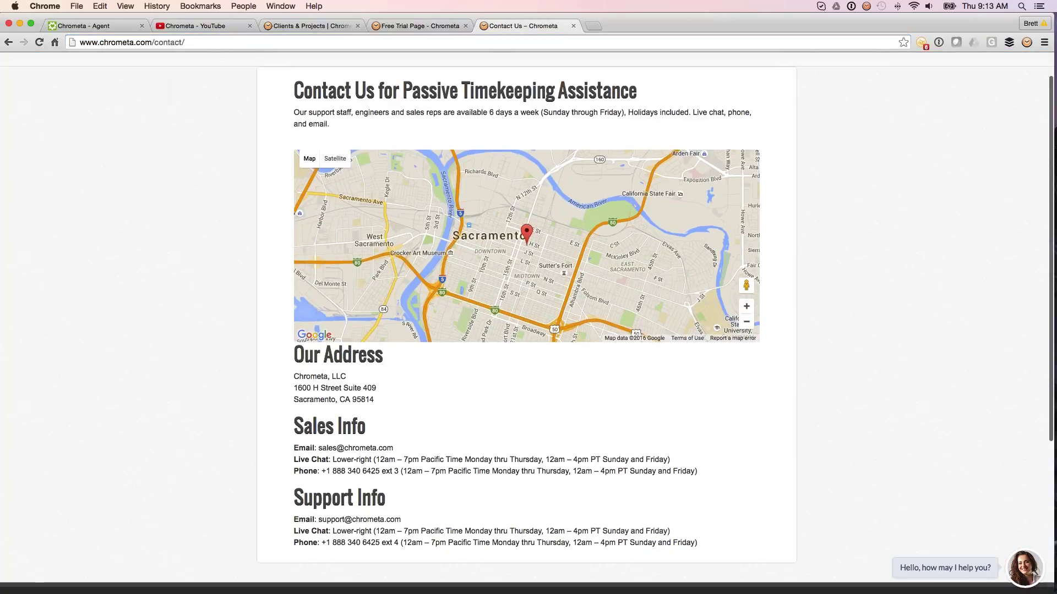
{"action": "scroll", "coordinate": [527, 323], "scroll_direction": "down", "scroll_amount": 1}
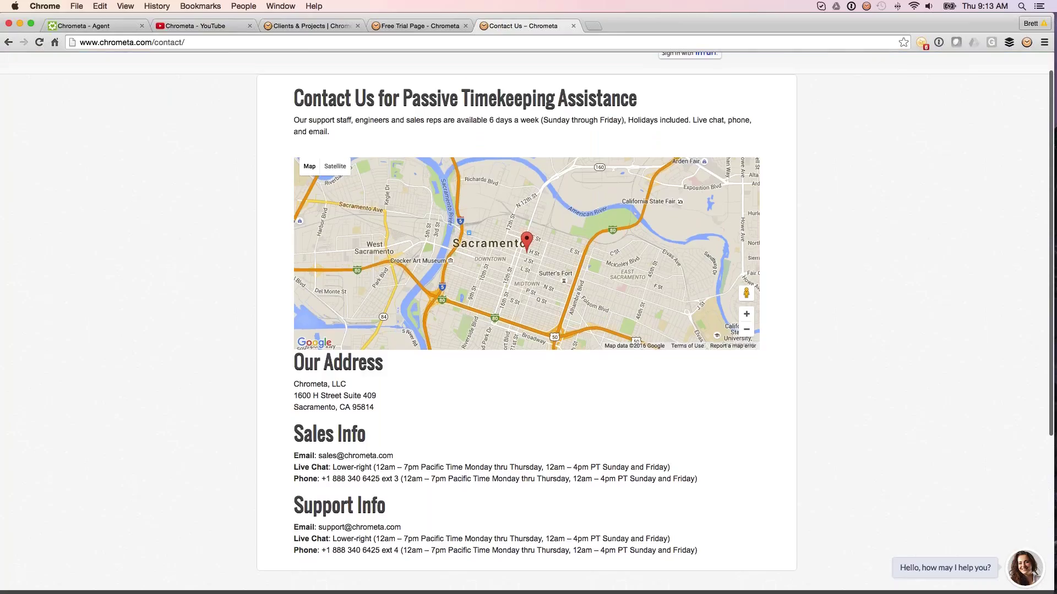
{"action": "scroll", "coordinate": [390, 422], "scroll_direction": "down", "scroll_amount": 1}
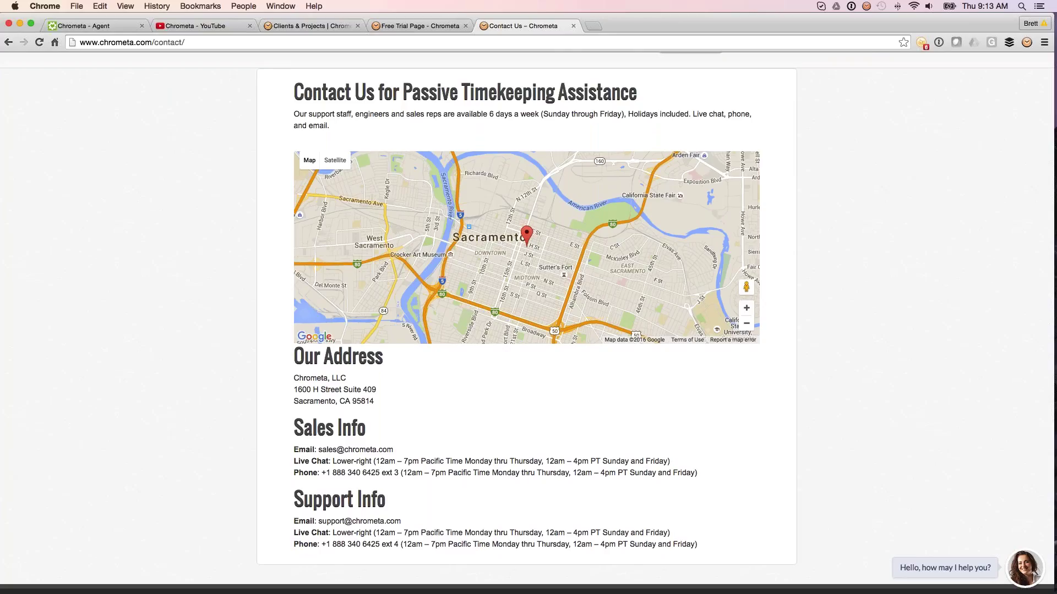
{"action": "scroll", "coordinate": [221, 152], "scroll_direction": "up", "scroll_amount": 1}
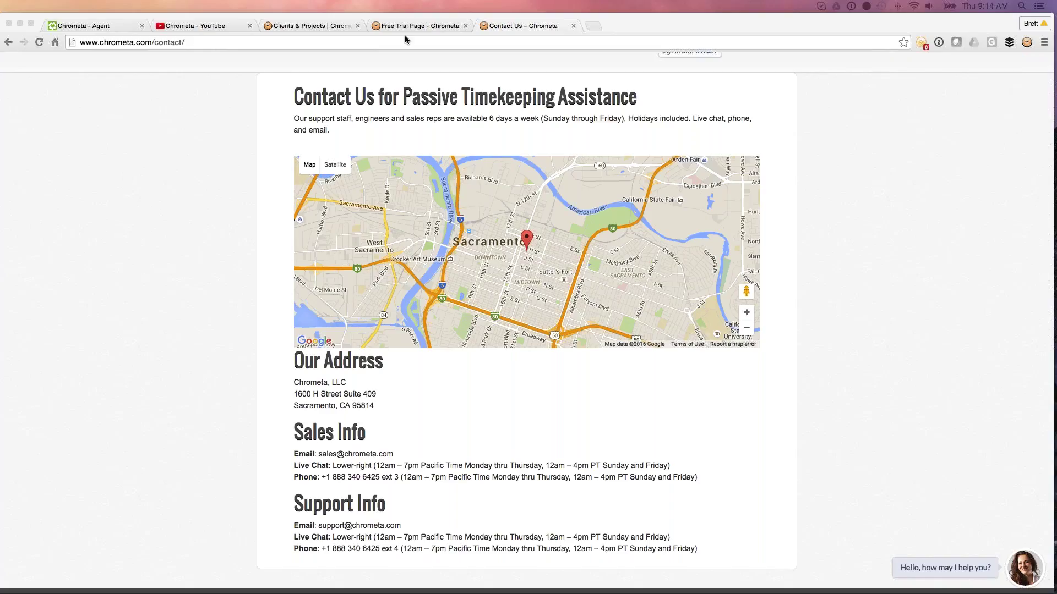
Step: Switch back to the Chrometa Free Trial page and scroll down and up through it
{"action": "left_click", "coordinate": [419, 25]}
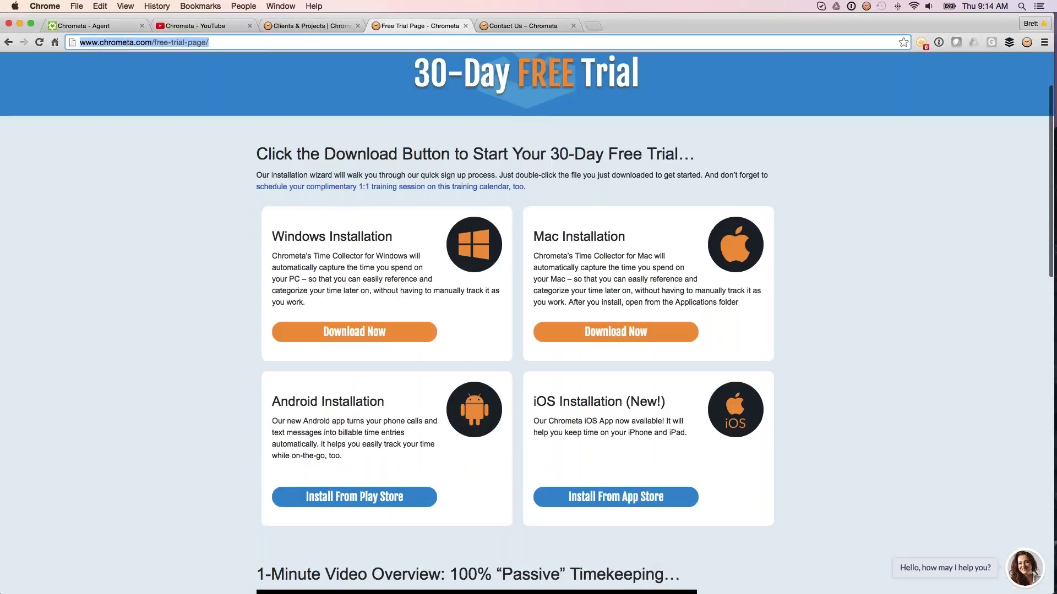
{"action": "scroll", "coordinate": [734, 443], "scroll_direction": "down", "scroll_amount": 3}
{"action": "scroll", "coordinate": [734, 443], "scroll_direction": "up", "scroll_amount": 2}
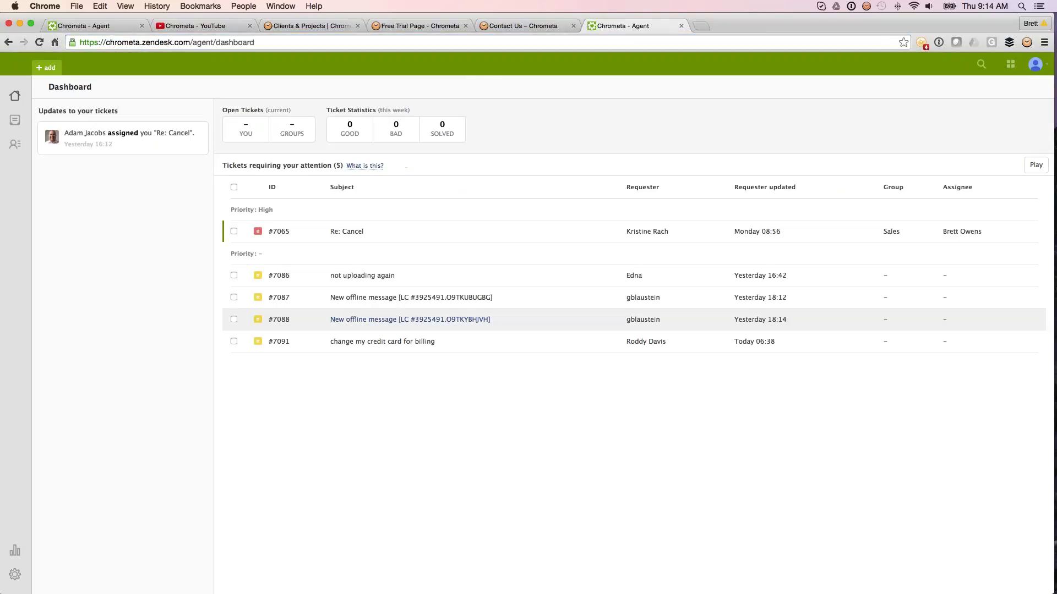
Step: From the Zendesk web portal, open the iPhone Calls & Texts forum and copy its address
{"action": "left_click", "coordinate": [1034, 64]}
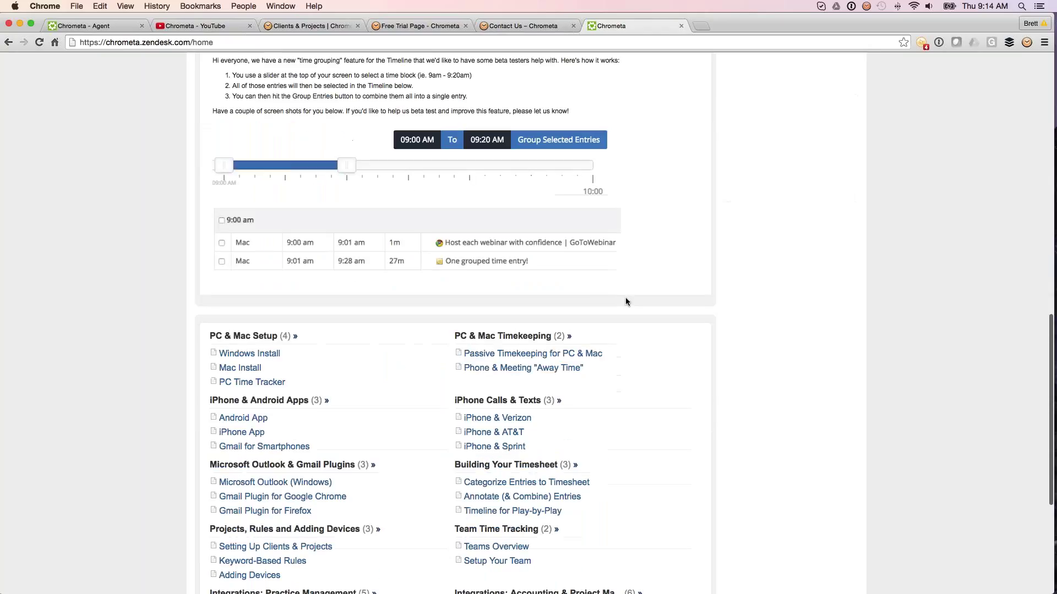
{"action": "left_click", "coordinate": [559, 400]}
{"action": "key", "text": "super+l"}
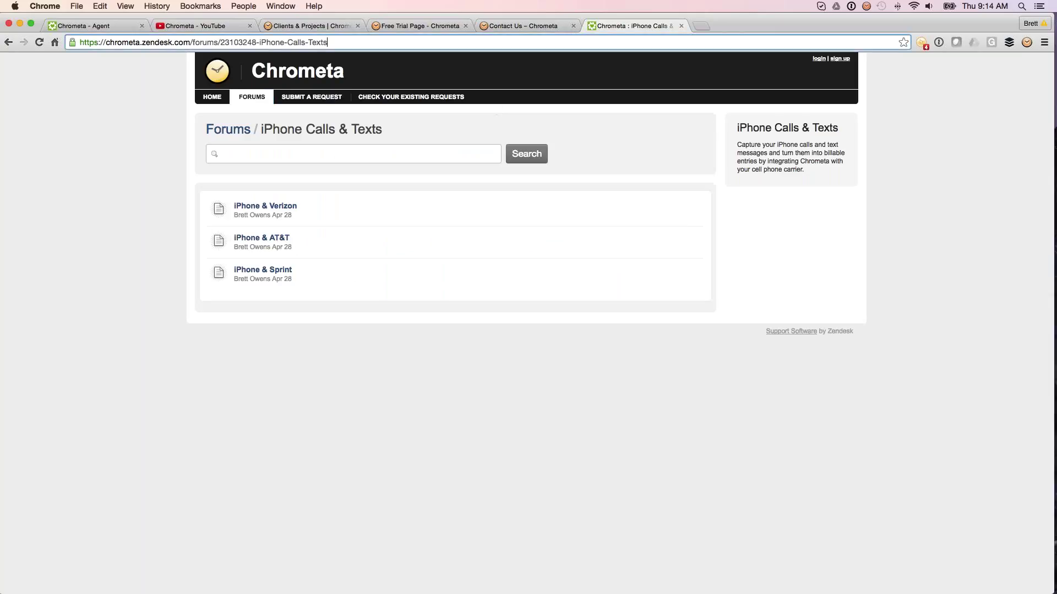
{"action": "key", "text": "super+c"}
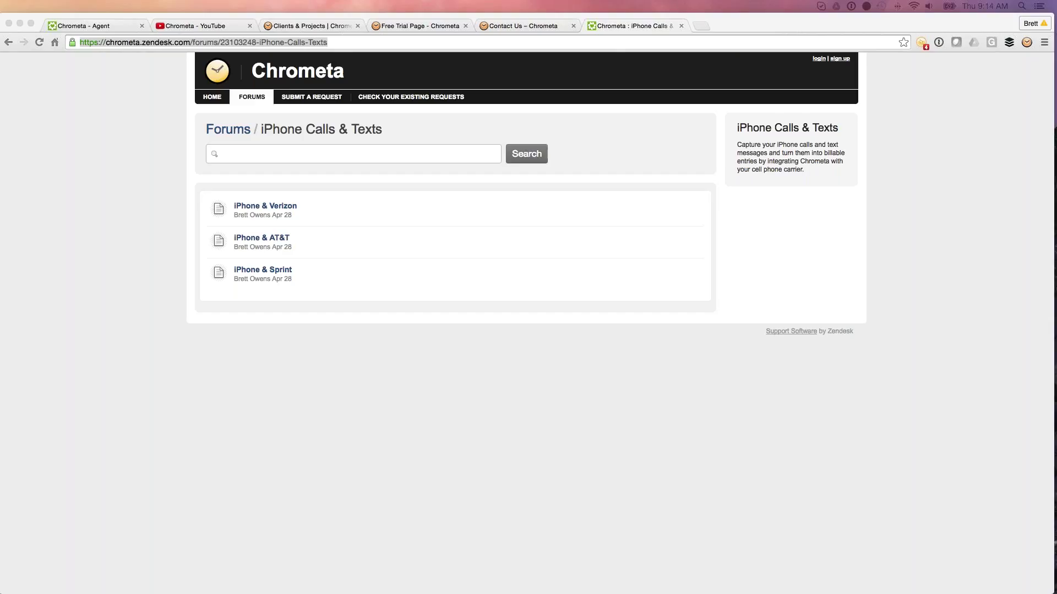
Step: Return via the Free Trial page to Chrometa's All Devices timesheet summary
{"action": "left_click", "coordinate": [319, 346]}
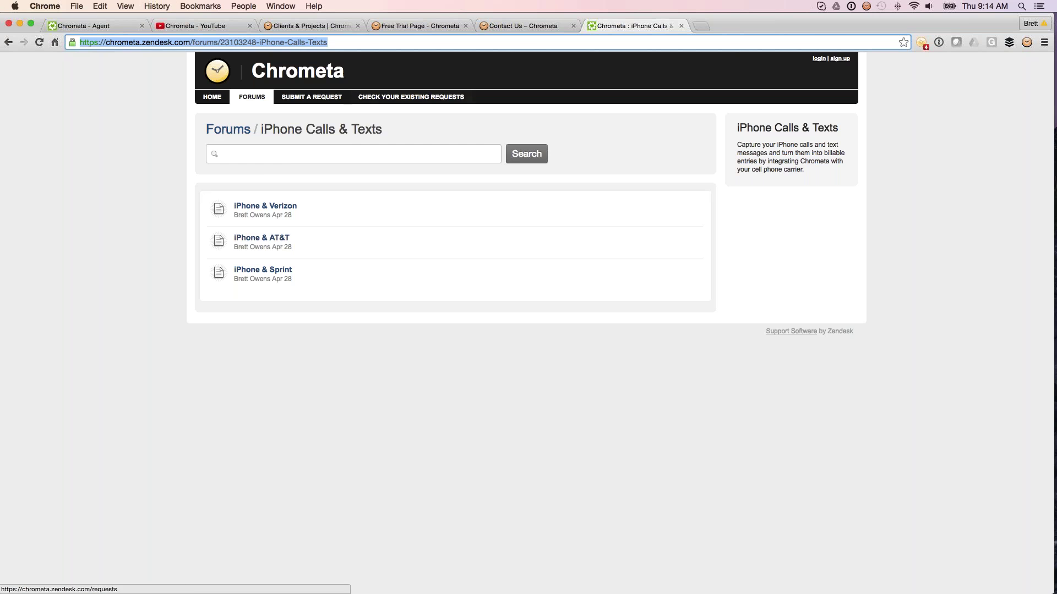
{"action": "left_click", "coordinate": [435, 26]}
{"action": "key", "text": "ctrl+shift+Tab"}
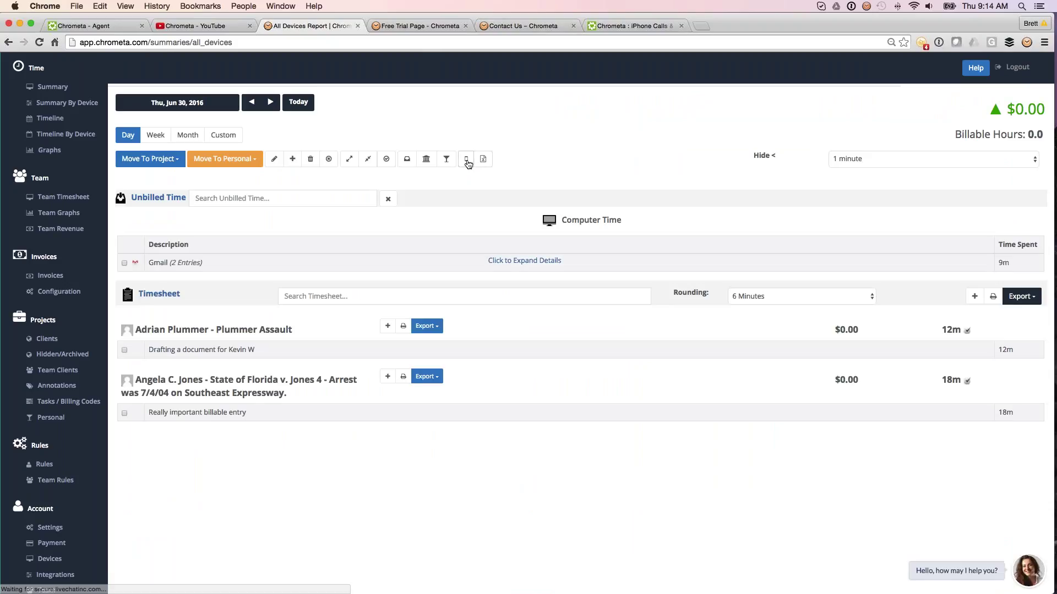
{"action": "left_click", "coordinate": [467, 160]}
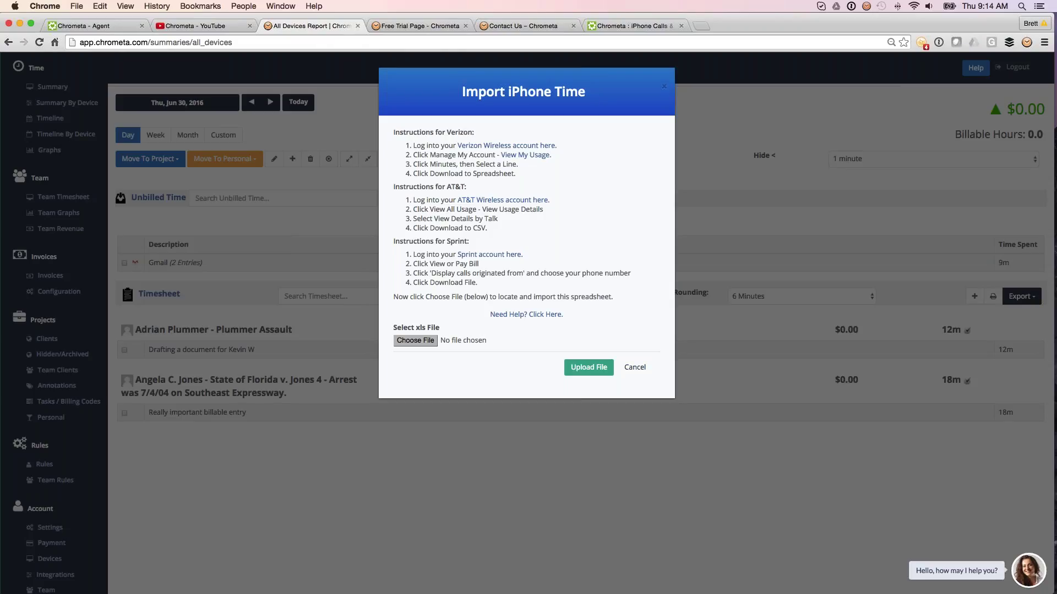
{"action": "key", "text": "Escape"}
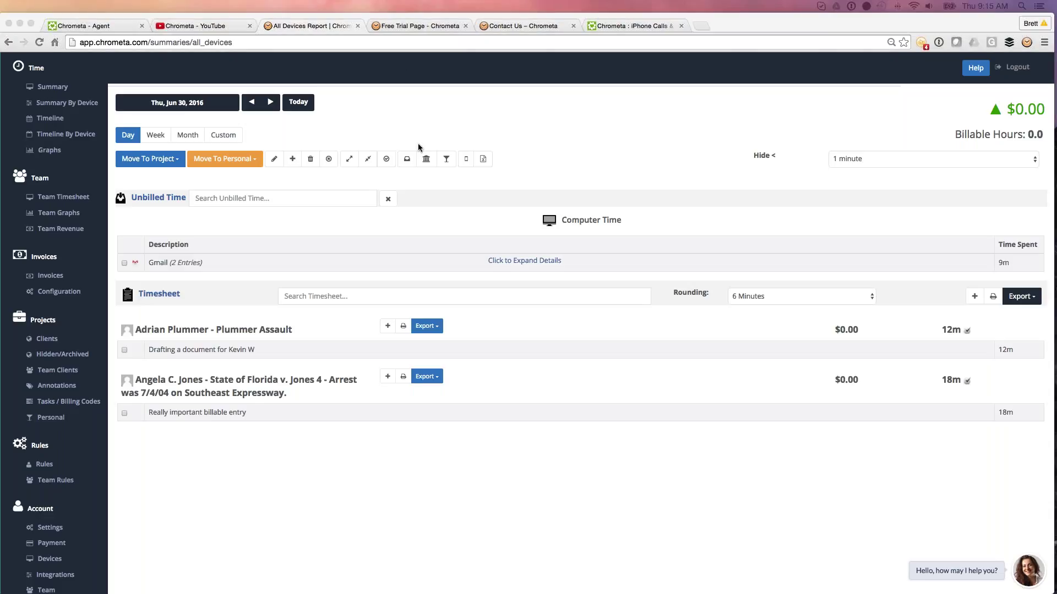
{"action": "left_click", "coordinate": [479, 138]}
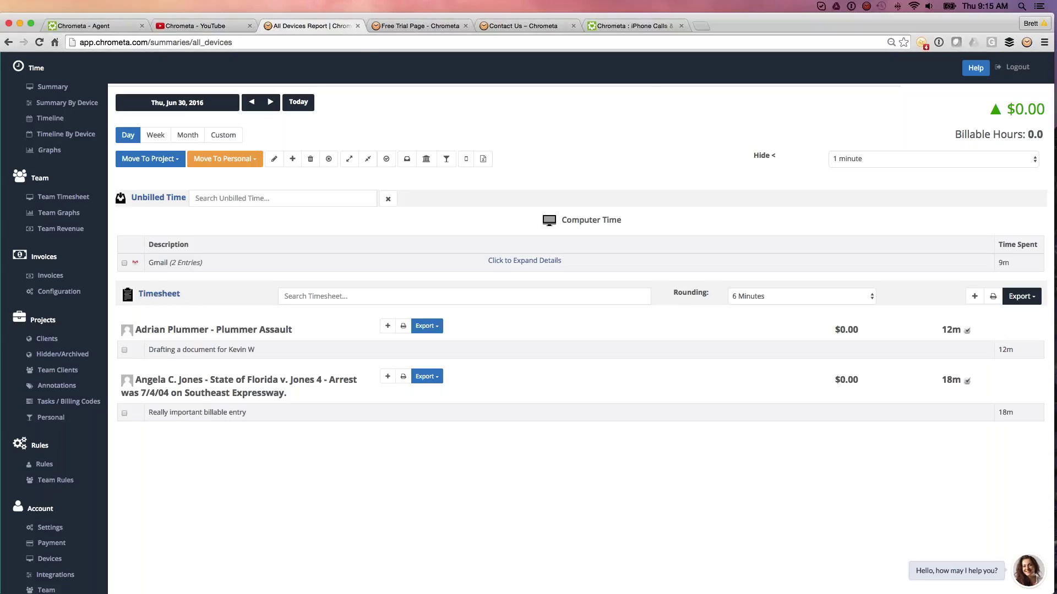
Step: Bring the Contact Us – Chrometa tab with address and sales and support details to the front
{"action": "left_click", "coordinate": [527, 36]}
{"action": "left_click", "coordinate": [512, 27]}
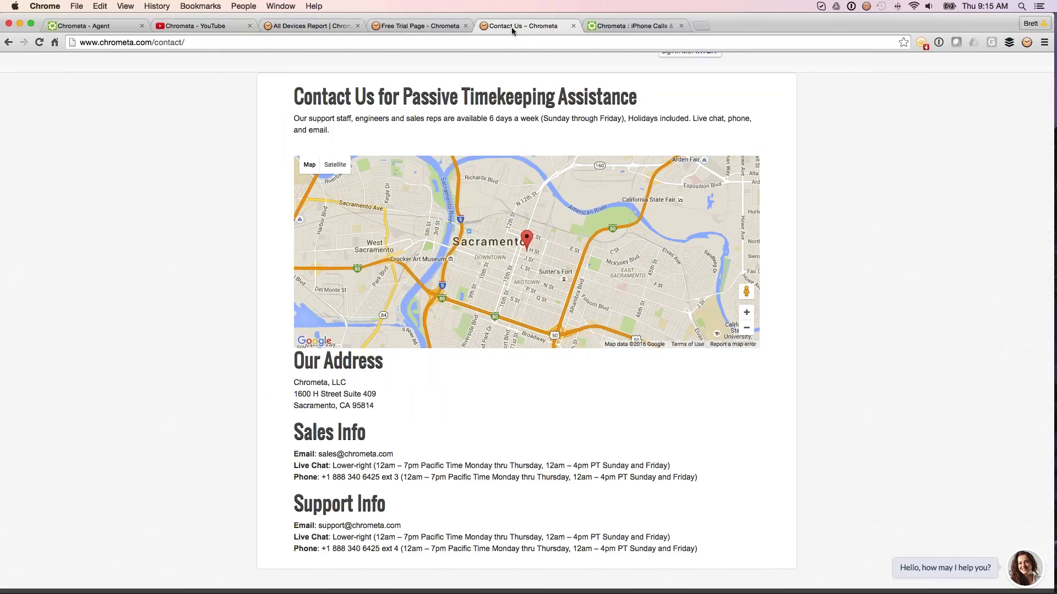